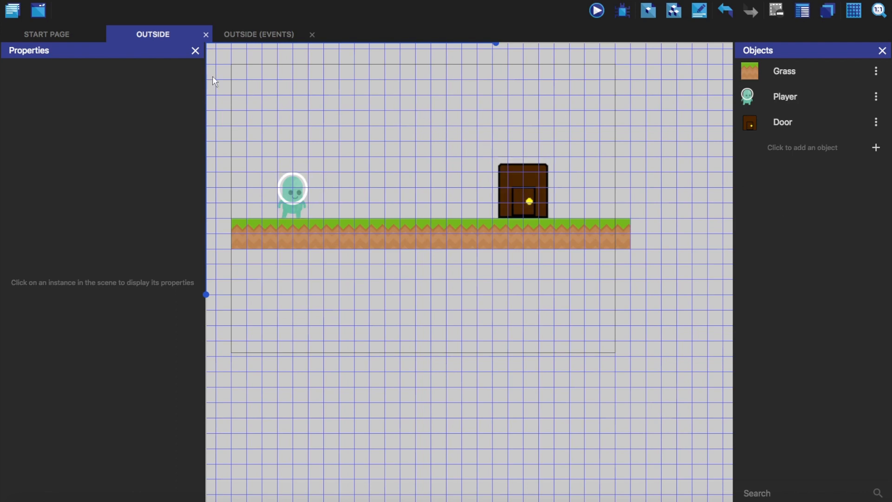
Step: Open the Inside scene from the Project manager, then return to the Outside scene
click(12, 10)
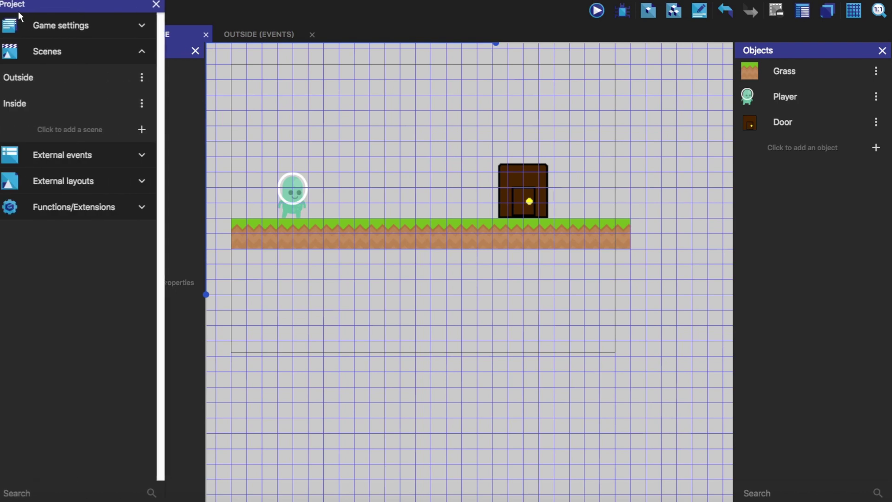
click(30, 103)
click(162, 4)
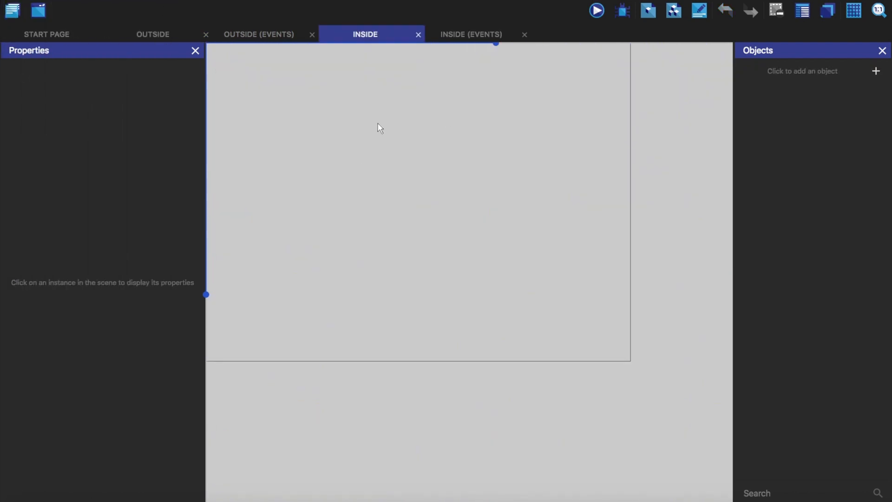
click(161, 36)
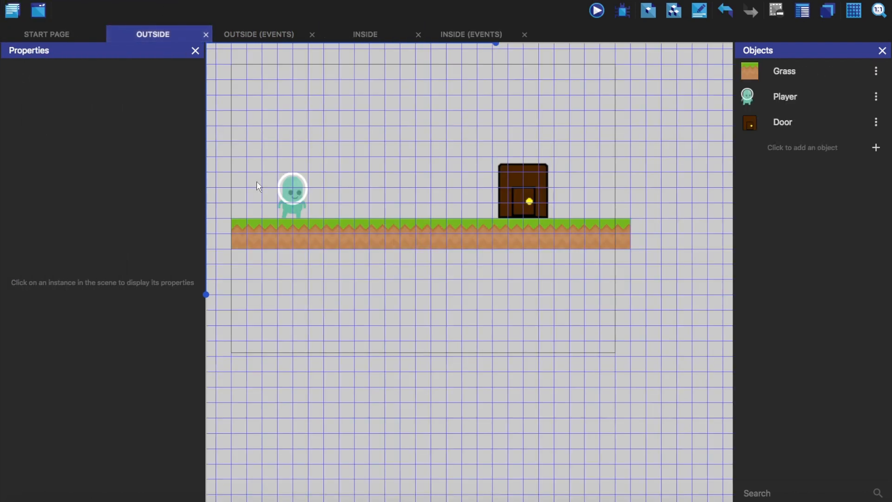
click(854, 11)
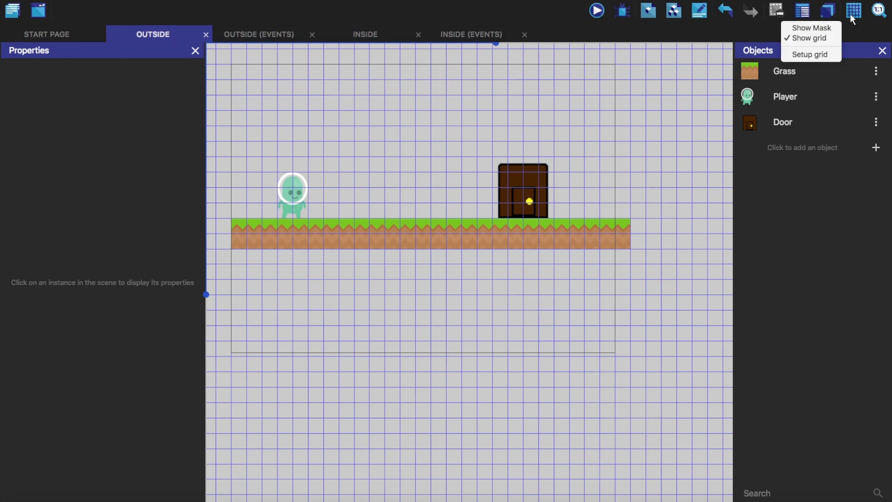
click(816, 40)
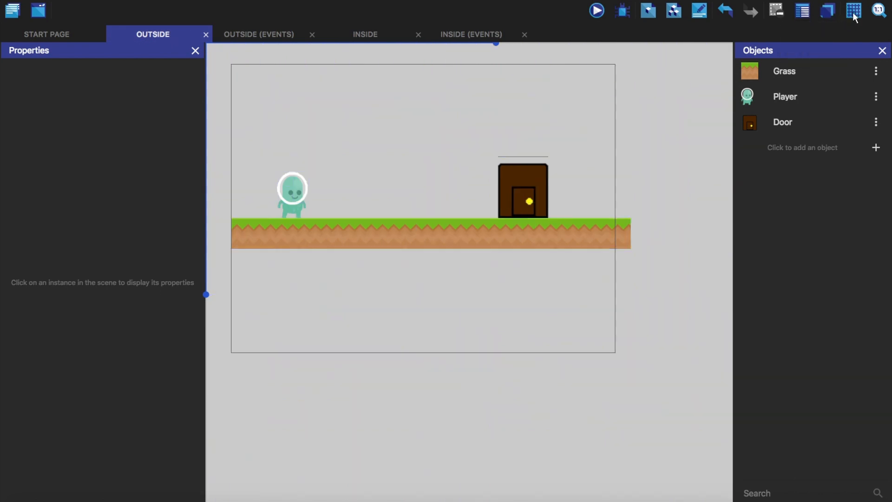
click(853, 11)
click(820, 38)
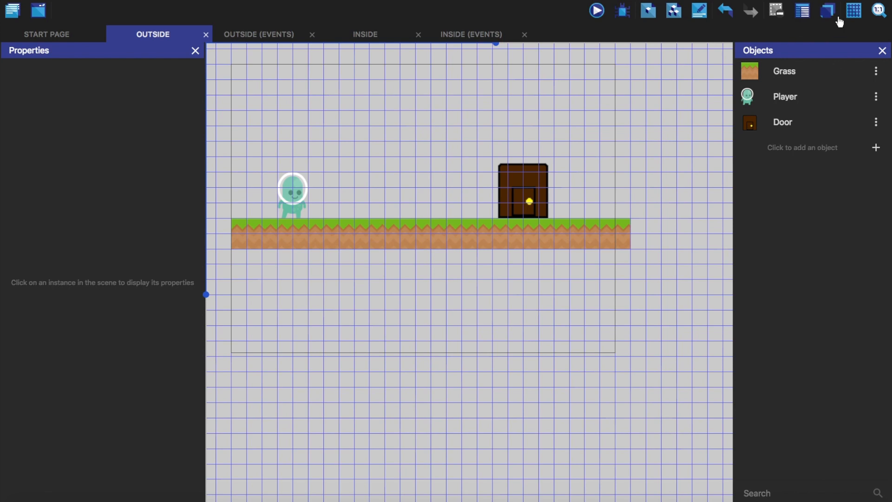
click(853, 10)
click(811, 55)
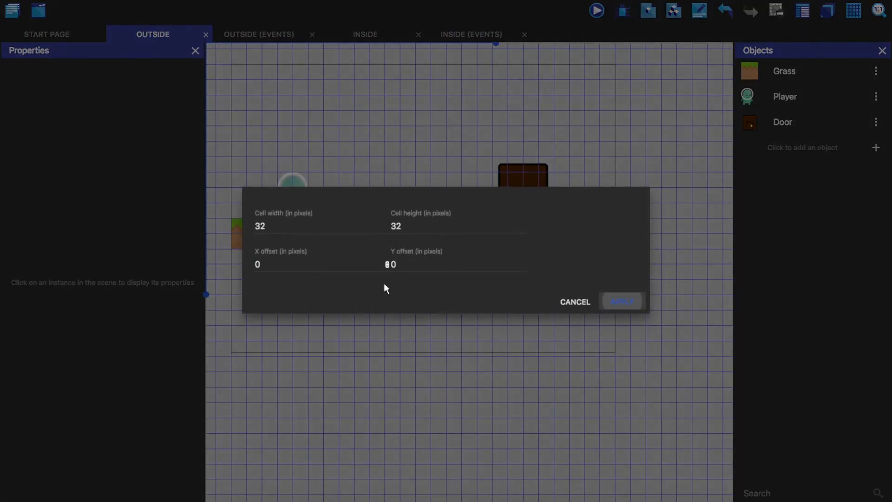
click(629, 303)
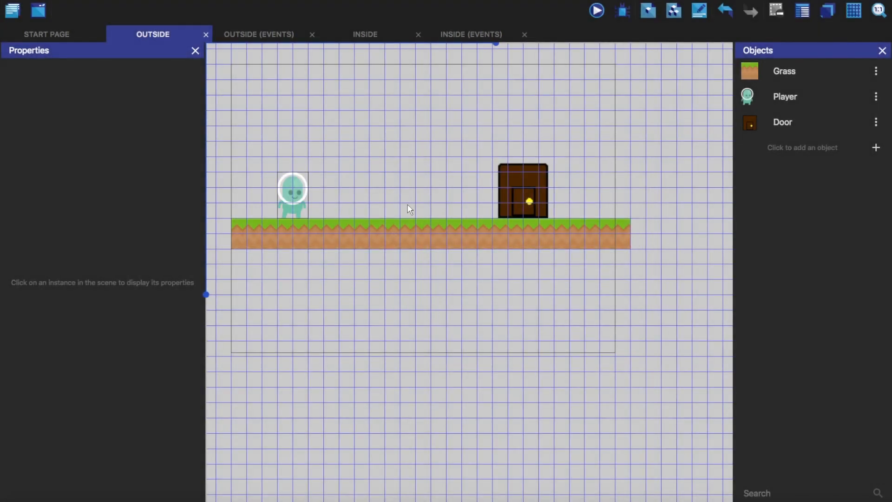
Step: Preview the Outside scene and walk the player over to the door with the arrow keys
click(597, 12)
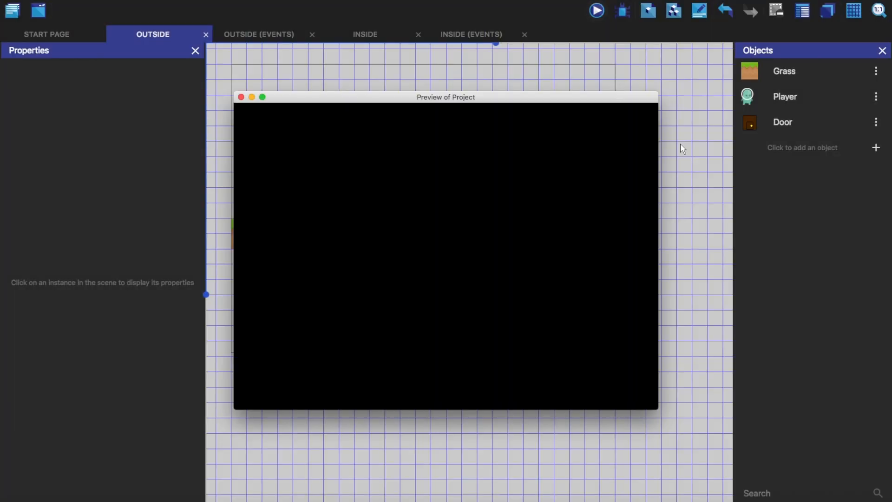
key(Right)
key(Right)
key(Right)
key(Up)
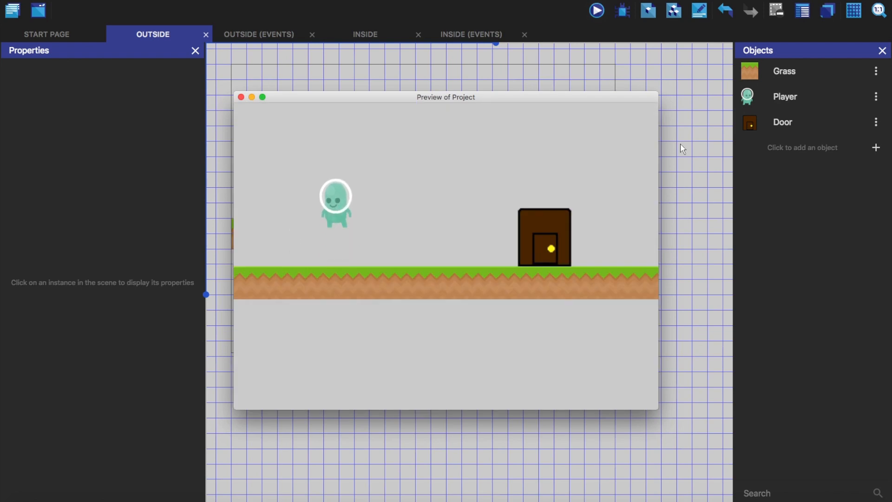
key(Right)
key(Right)
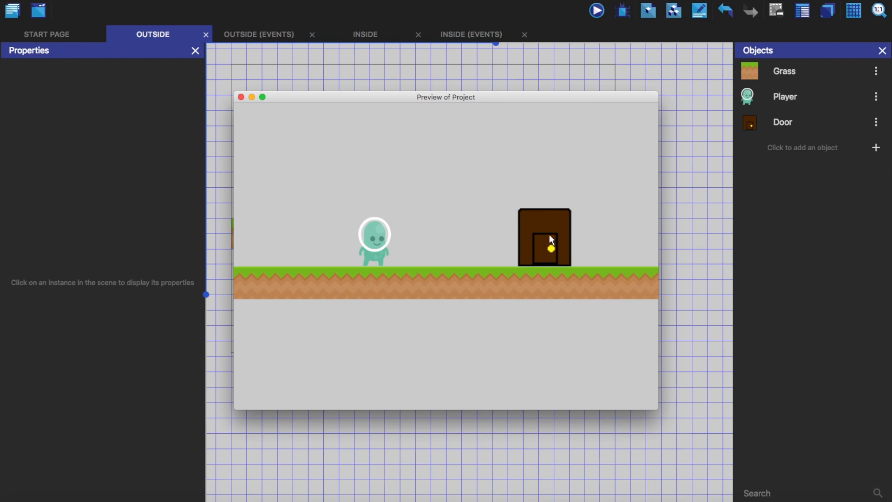
key(Right)
key(Right)
key(Right)
key(Right)
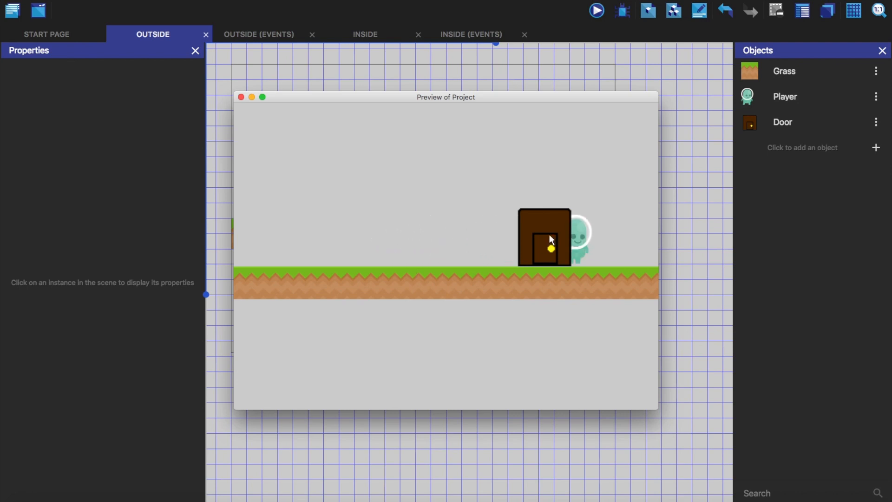
key(Left)
key(Left)
key(Left)
key(Left)
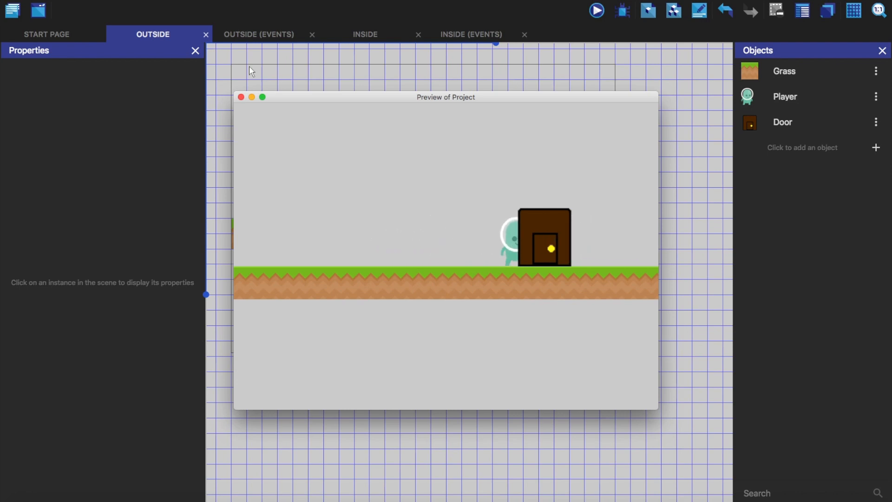
Step: Close the preview and set the Door instance's Z order to 1, below the Player's 2
click(240, 96)
click(293, 195)
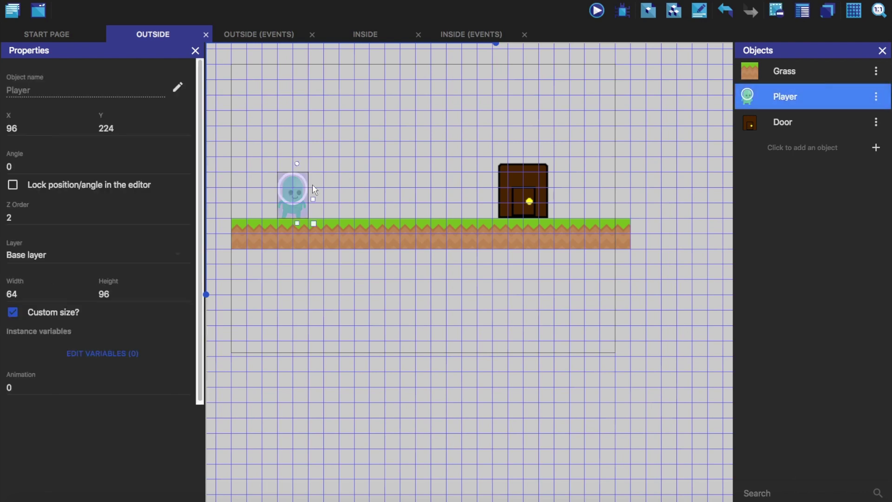
click(544, 188)
drag(42, 217, 3, 217)
text(1)
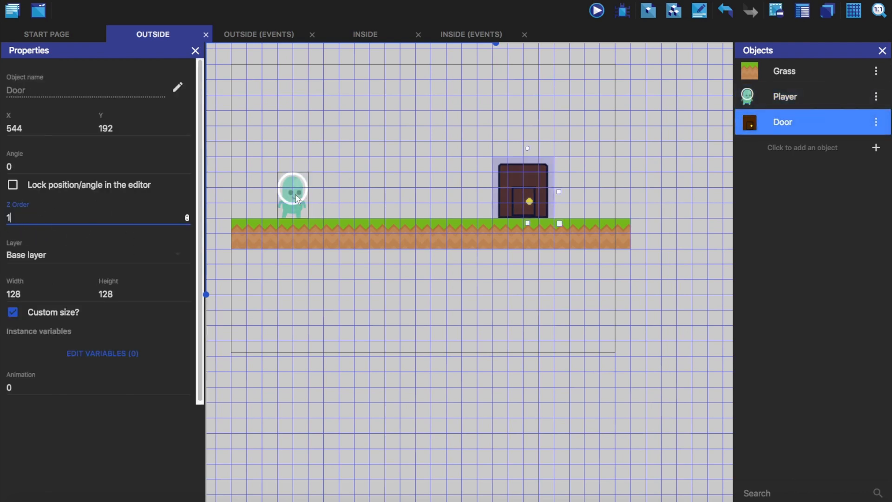
click(295, 197)
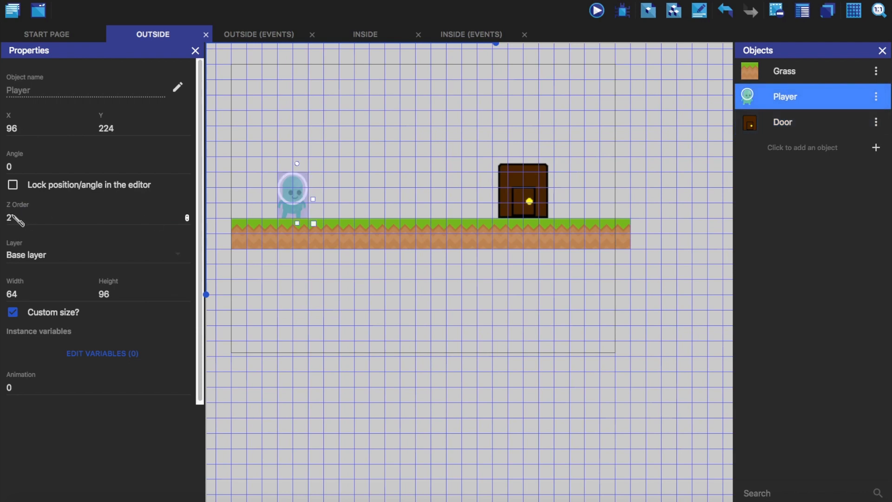
click(360, 112)
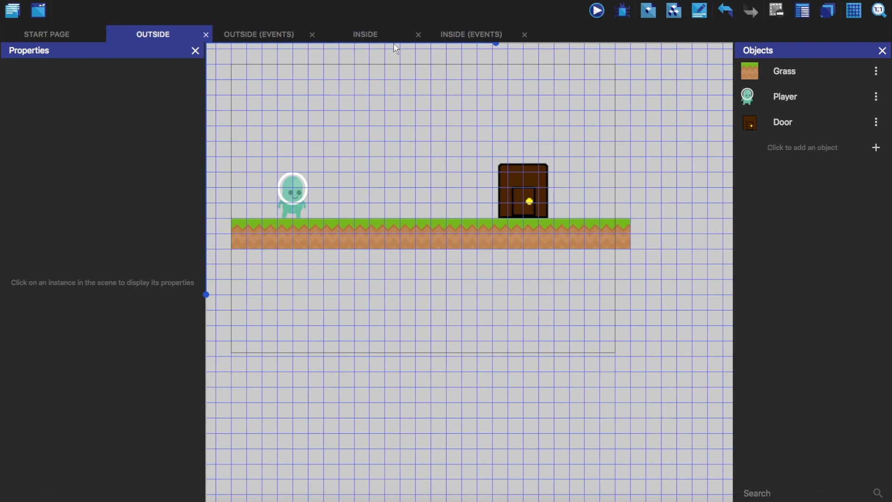
Step: Set the Player object as a global object and confirm
click(875, 98)
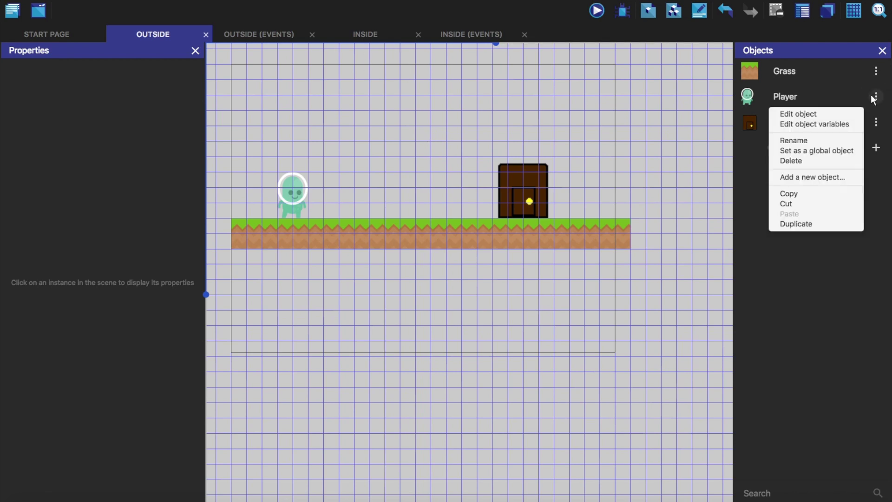
click(817, 151)
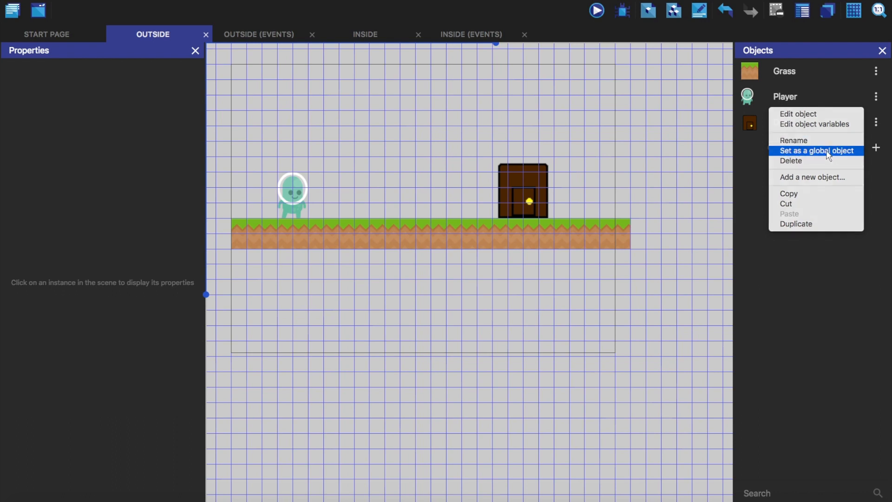
click(535, 58)
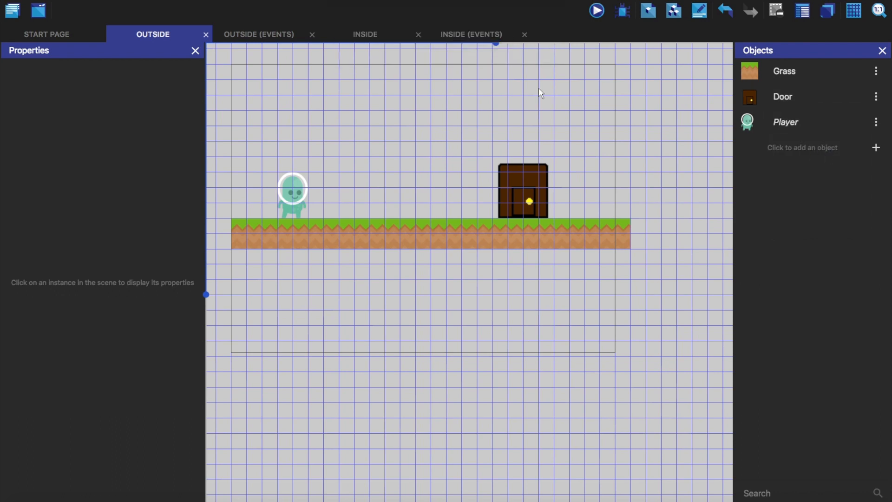
Step: Check Player is available in the Inside scene, leaving no instances, and return to Outside
click(379, 34)
click(802, 96)
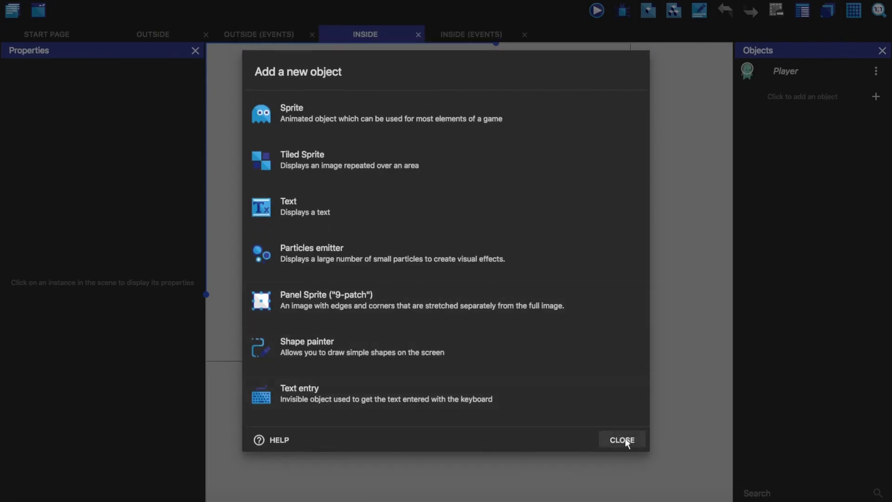
click(625, 439)
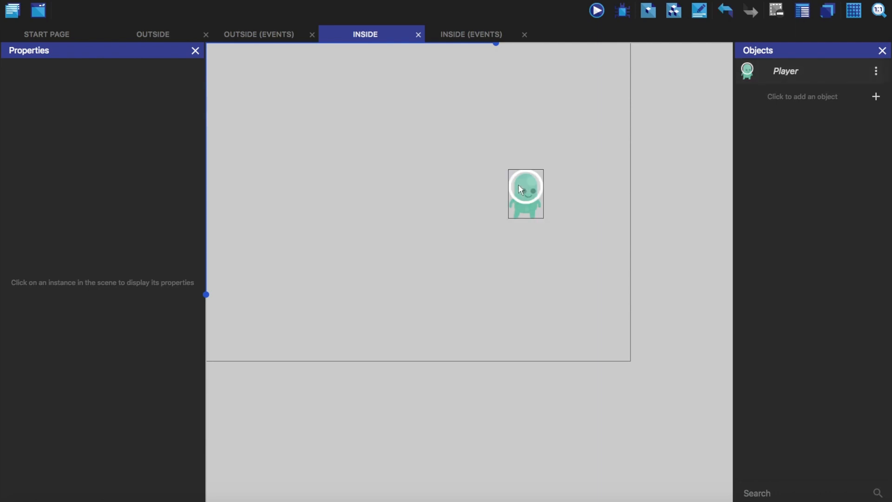
mouse_move(769, 70)
mouse_down()
mouse_move(408, 174)
mouse_move(432, 172)
mouse_up()
key(Delete)
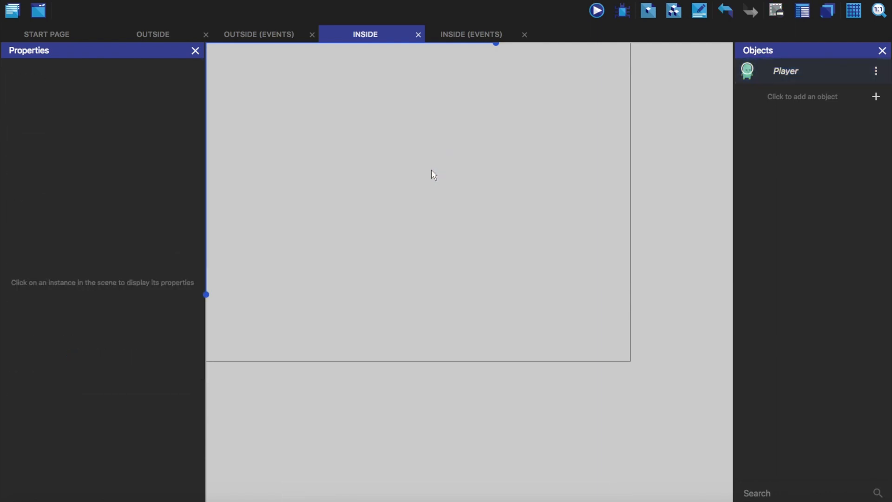
click(155, 35)
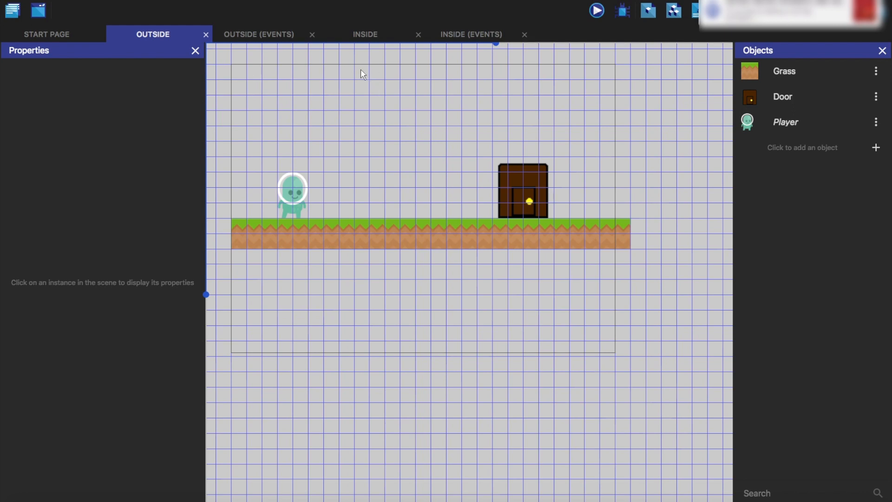
Step: Set Grass as a global object, then review and apply its settings unchanged
click(876, 71)
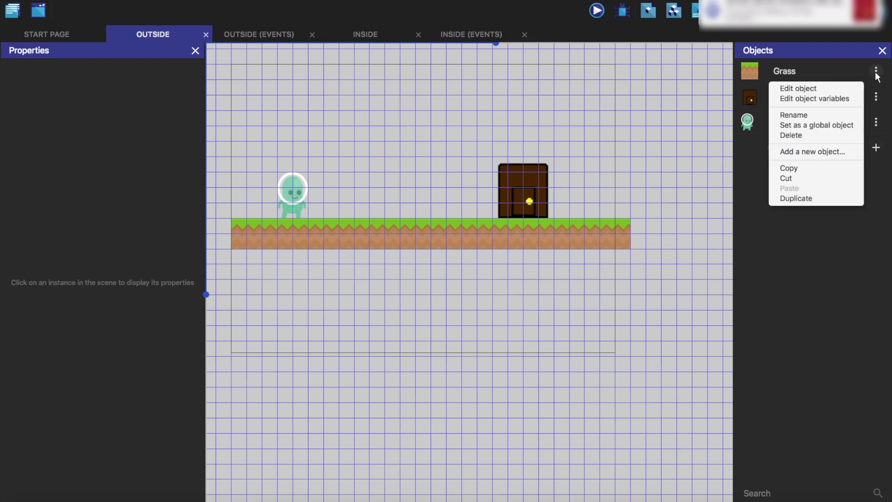
click(806, 126)
click(530, 58)
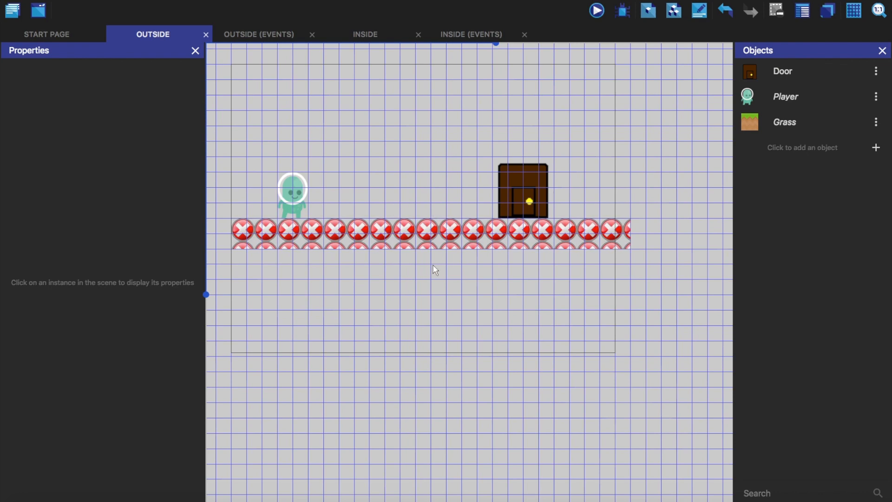
click(876, 123)
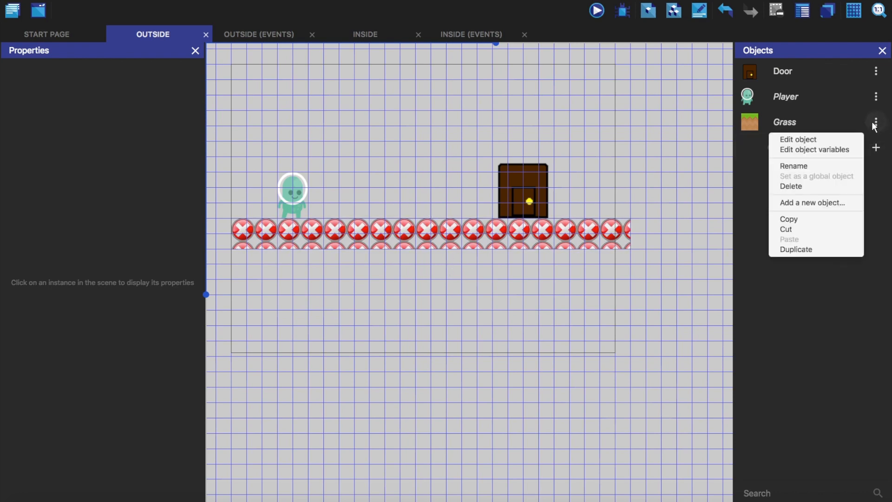
click(801, 140)
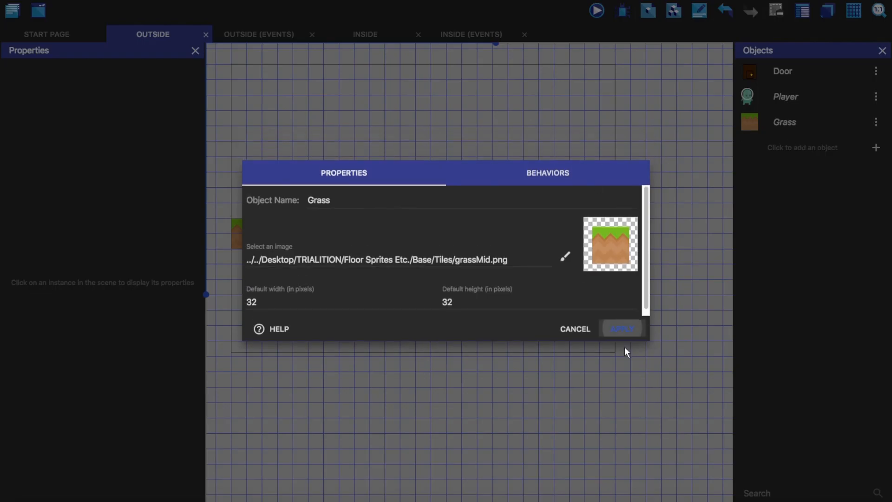
click(624, 329)
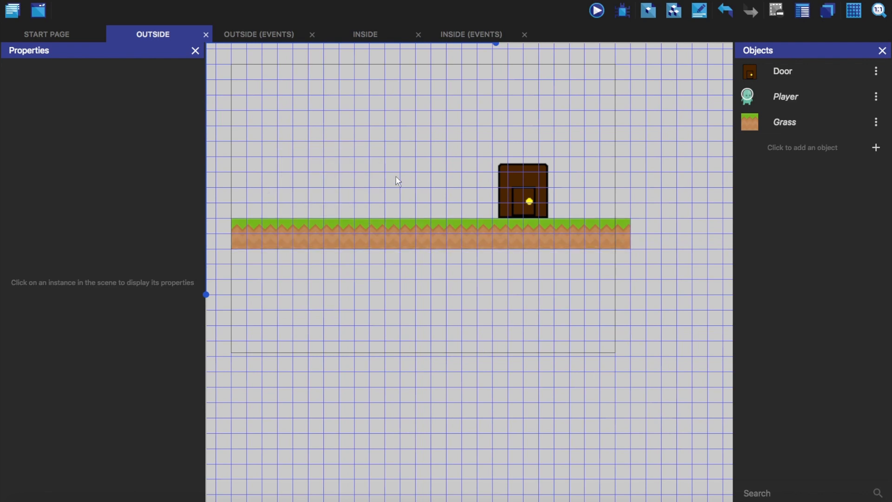
Step: Review the Player object's three animations and apply without changes
click(875, 96)
click(794, 112)
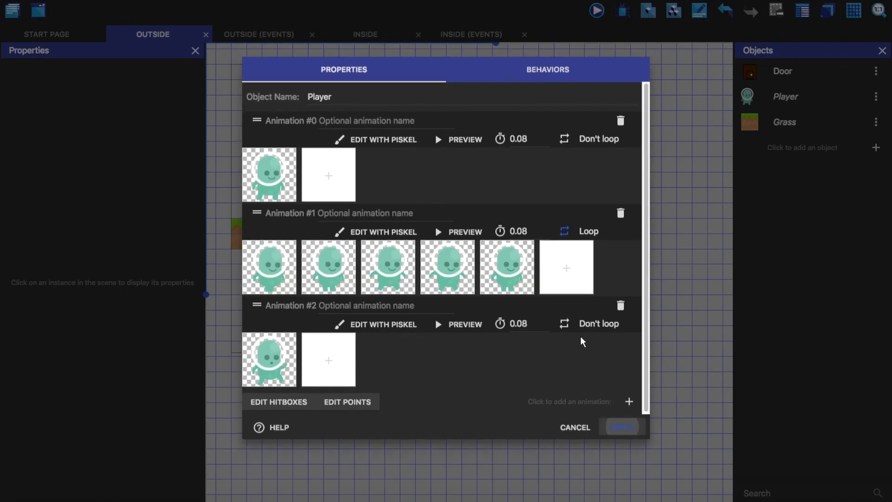
click(618, 431)
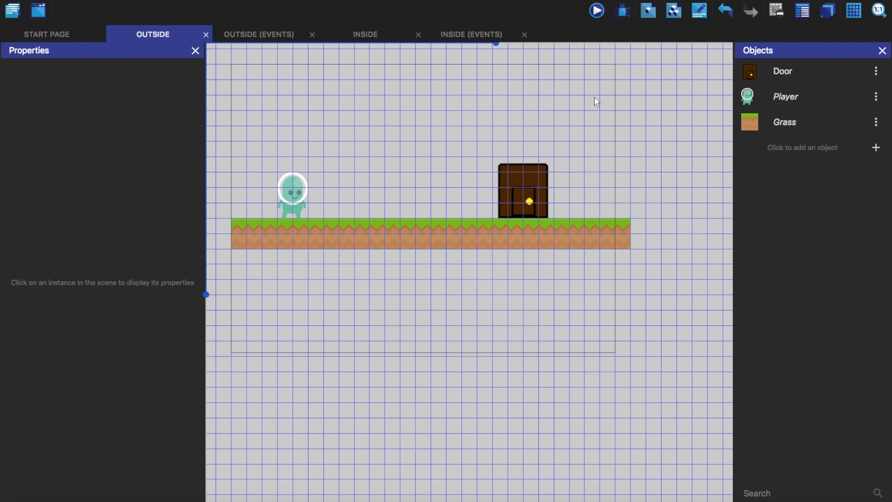
click(381, 34)
click(803, 122)
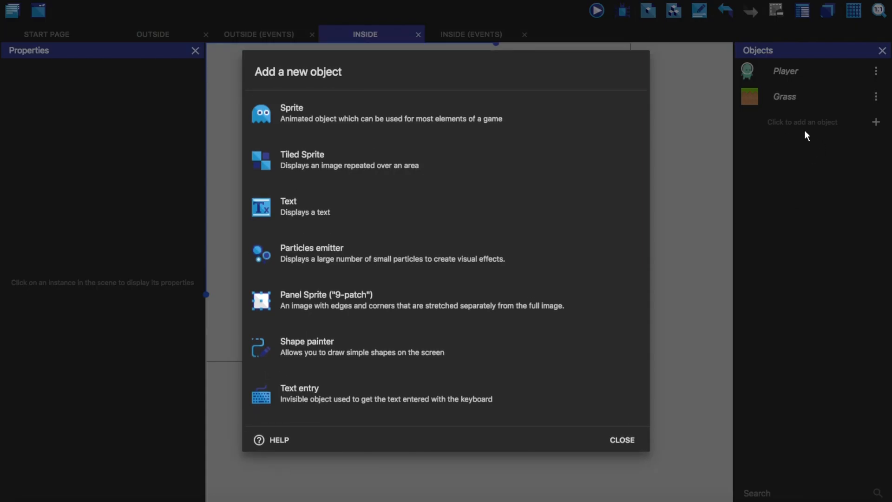
click(627, 440)
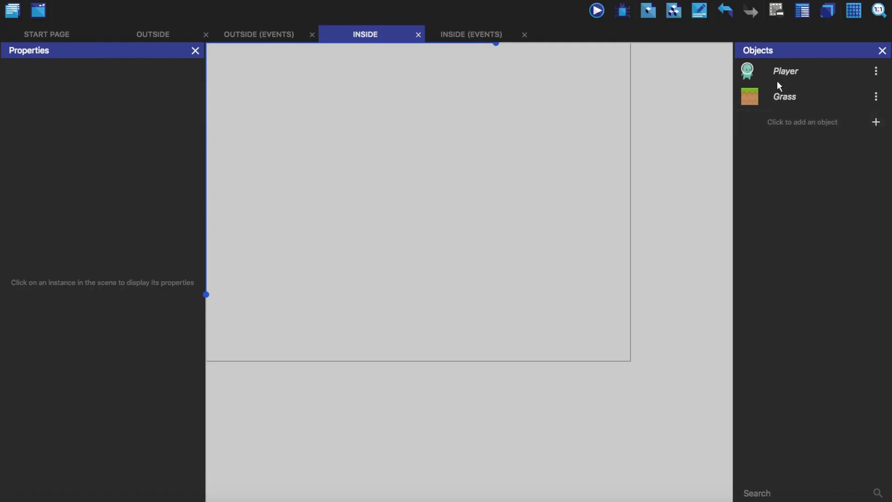
click(147, 34)
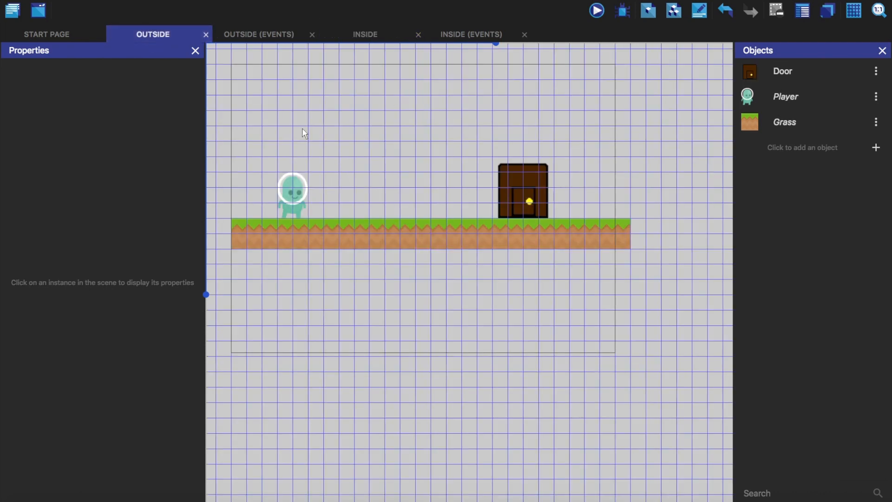
Step: Switch through Outside's events and layout to the empty Inside scene
click(262, 34)
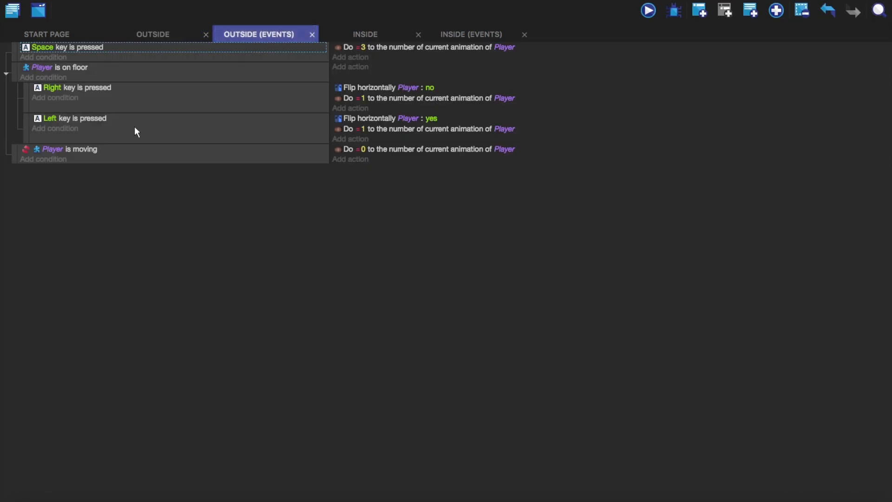
click(159, 33)
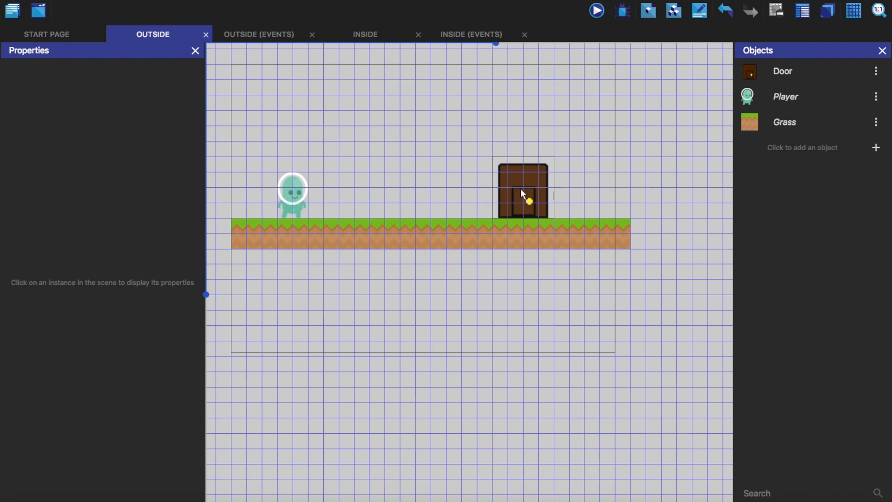
click(365, 35)
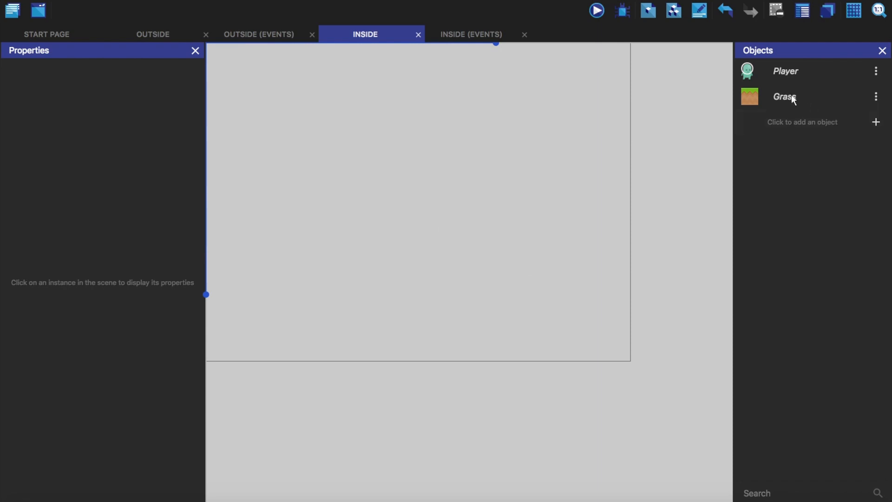
Step: Turn on the grid and lay a long grass platform across the Inside scene, checked in a preview
click(845, 10)
click(811, 40)
mouse_move(764, 98)
mouse_down()
mouse_move(383, 257)
mouse_move(237, 258)
mouse_move(567, 286)
mouse_move(636, 268)
mouse_up()
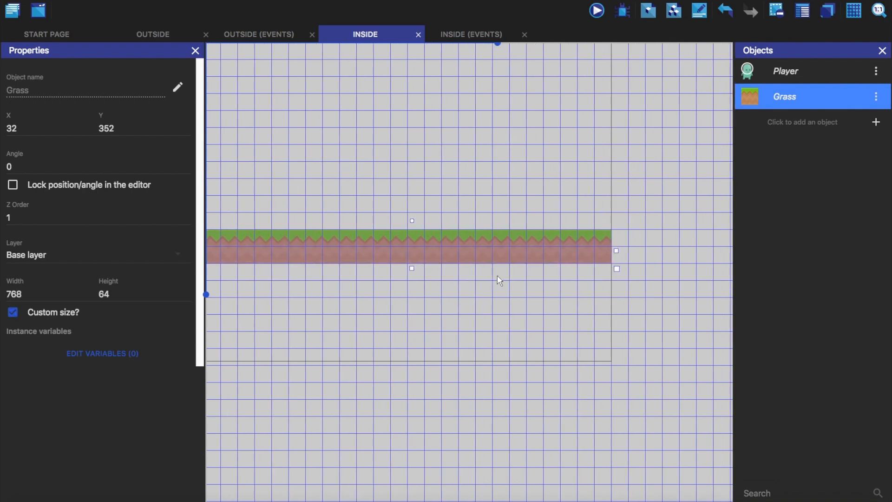
scroll(513, 271, left, 3)
drag(505, 248, 488, 249)
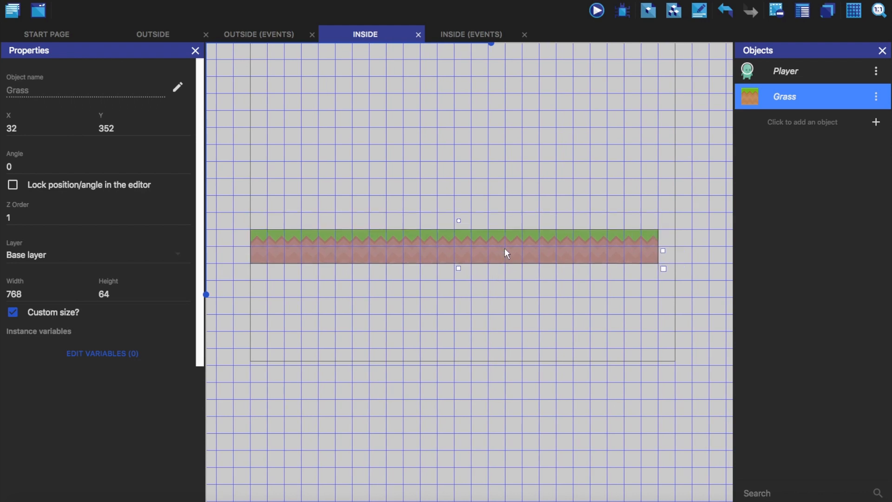
drag(666, 251, 699, 251)
click(591, 201)
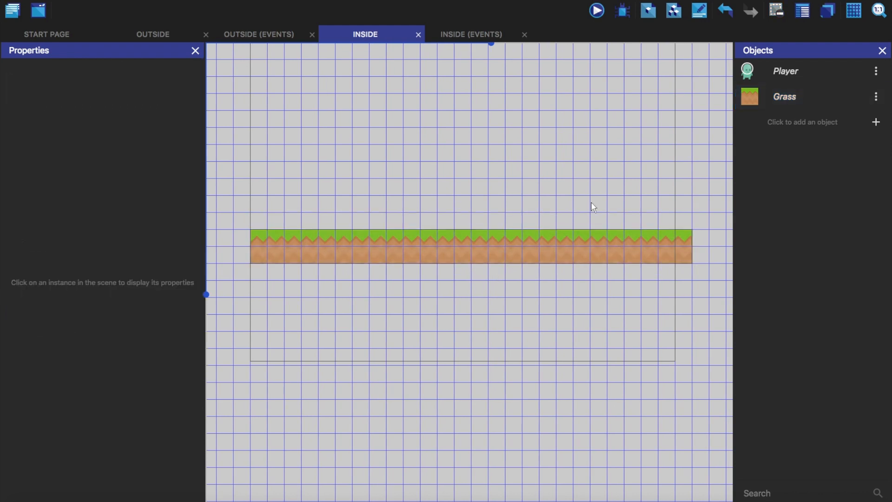
click(598, 9)
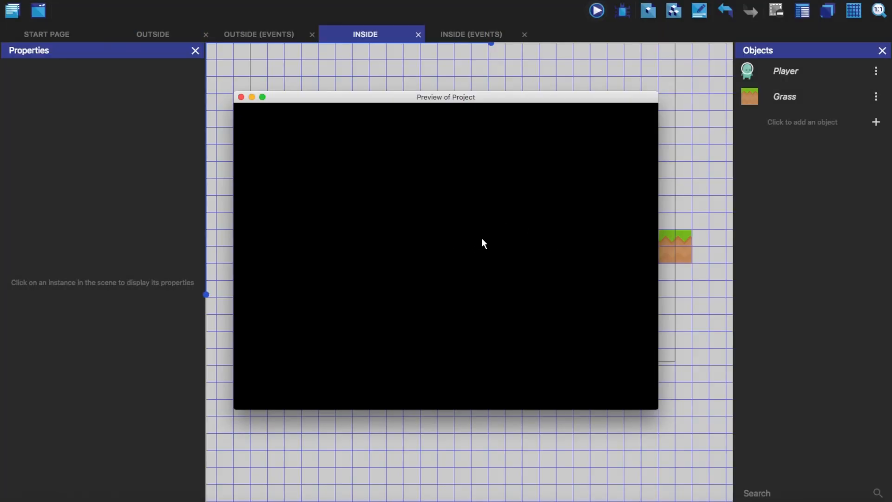
click(241, 96)
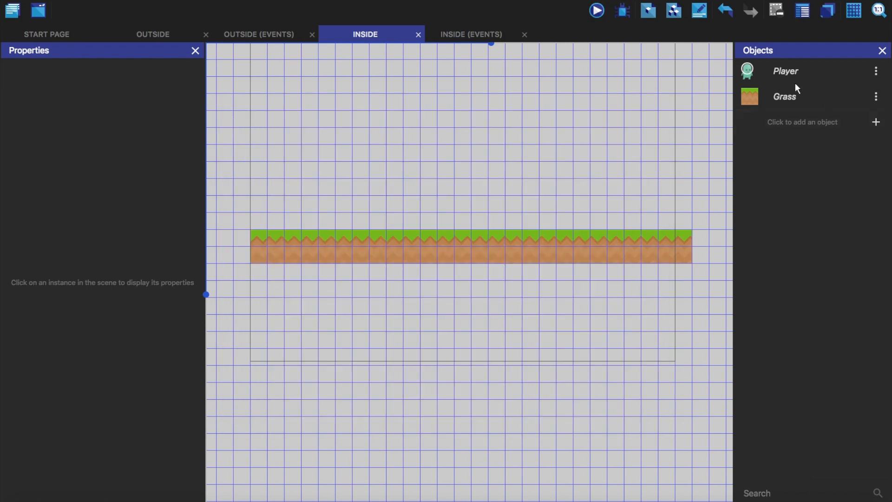
Step: Place a 64×96 Player on the grass and preview it walking and jumping
drag(786, 70, 345, 198)
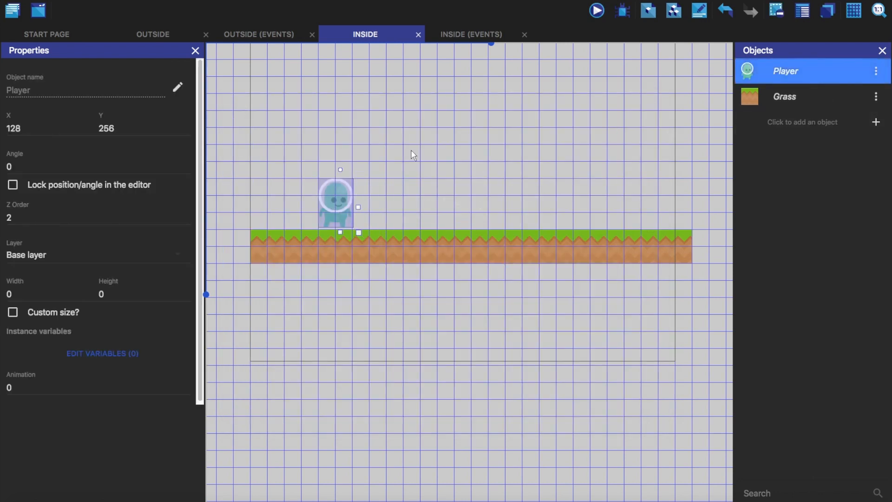
drag(358, 232, 358, 235)
click(596, 11)
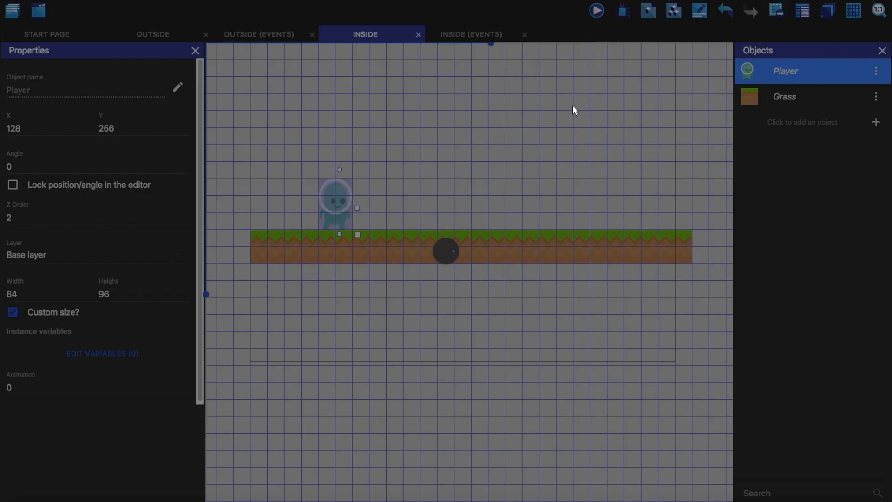
key(Up)
key(Right)
key(Up)
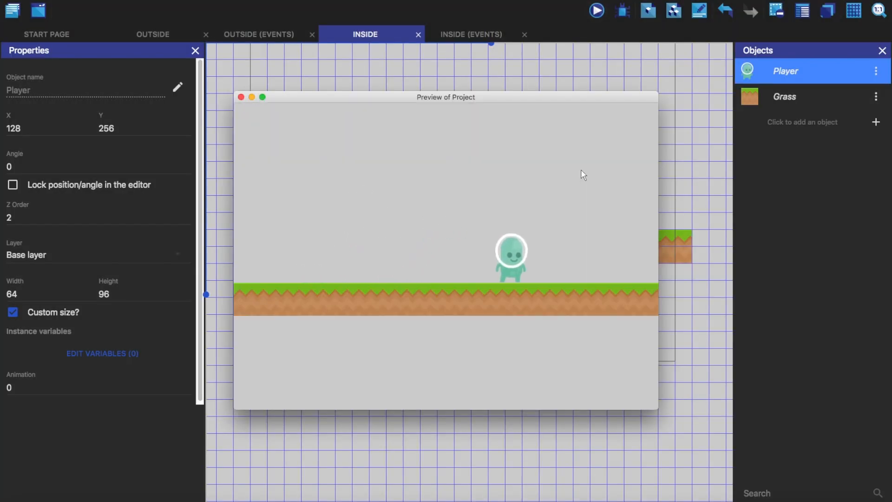
key(Left)
key(Up)
key(Left)
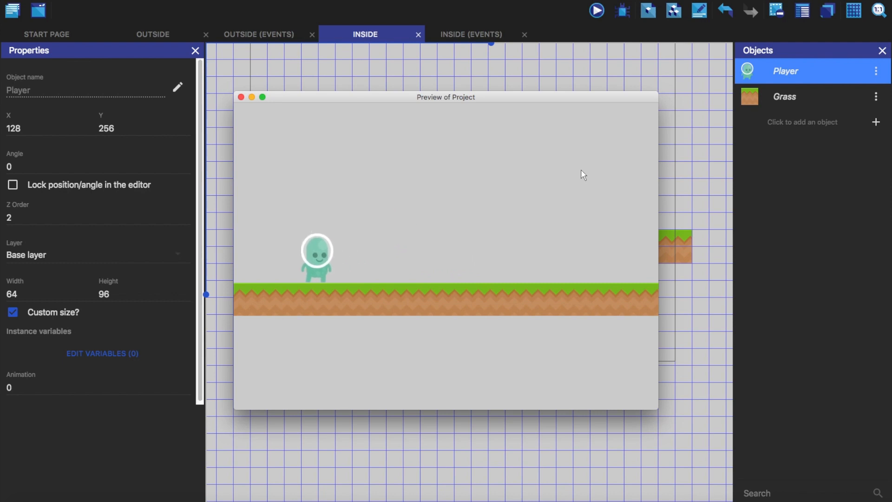
click(242, 97)
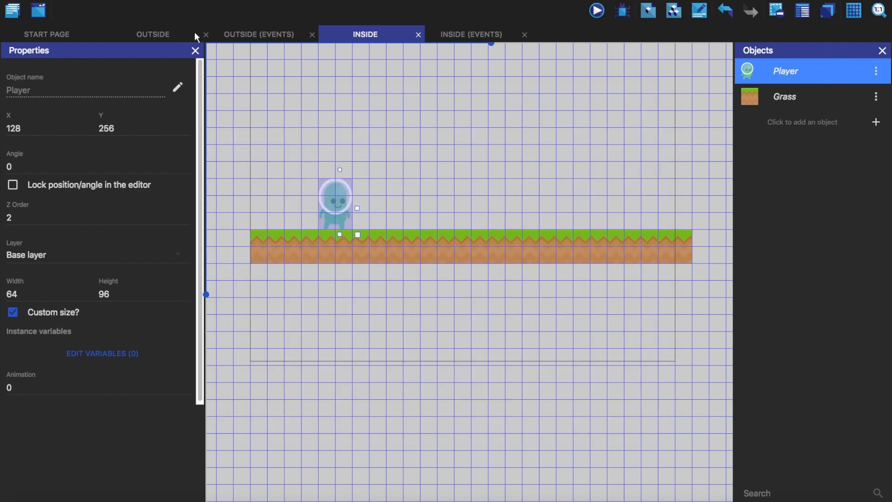
Step: Add a new external events sheet from the Project manager
click(258, 34)
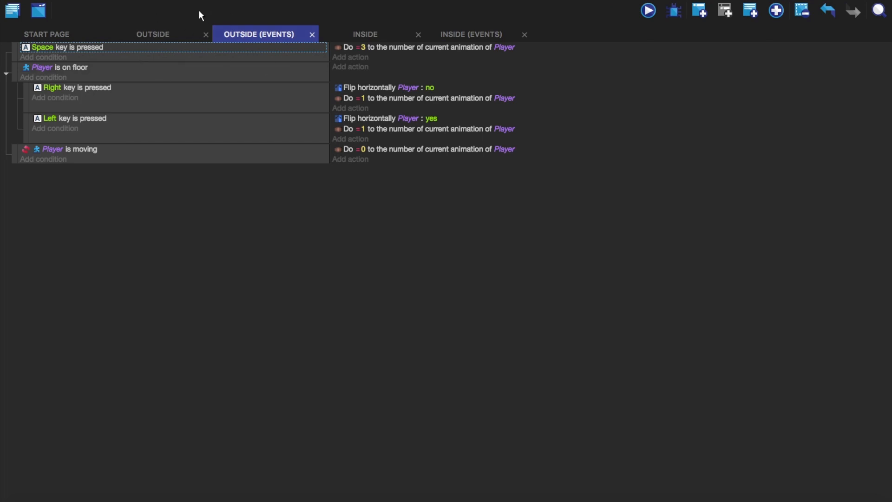
click(11, 12)
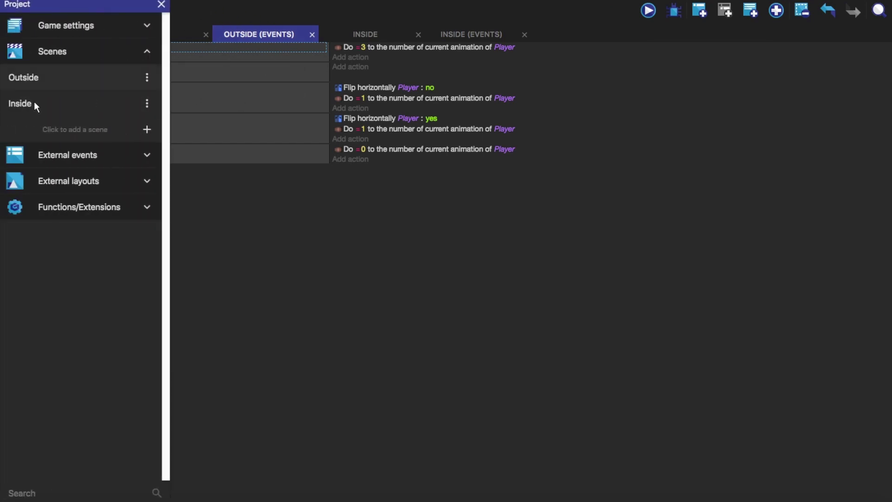
click(115, 156)
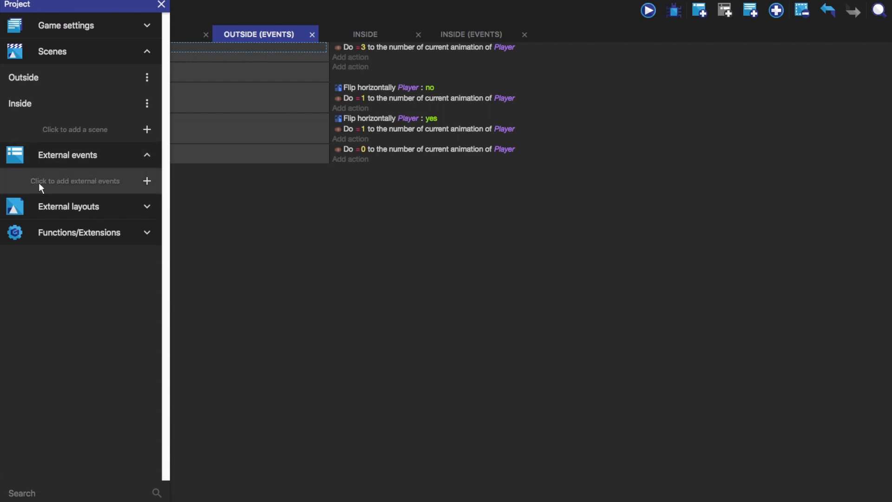
click(109, 180)
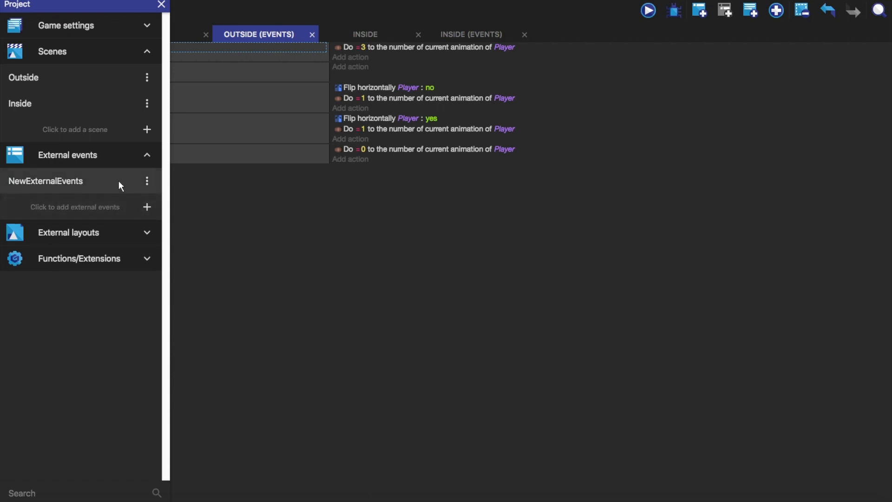
Step: Rename the new external events to Player and open its sheet
click(149, 181)
click(160, 208)
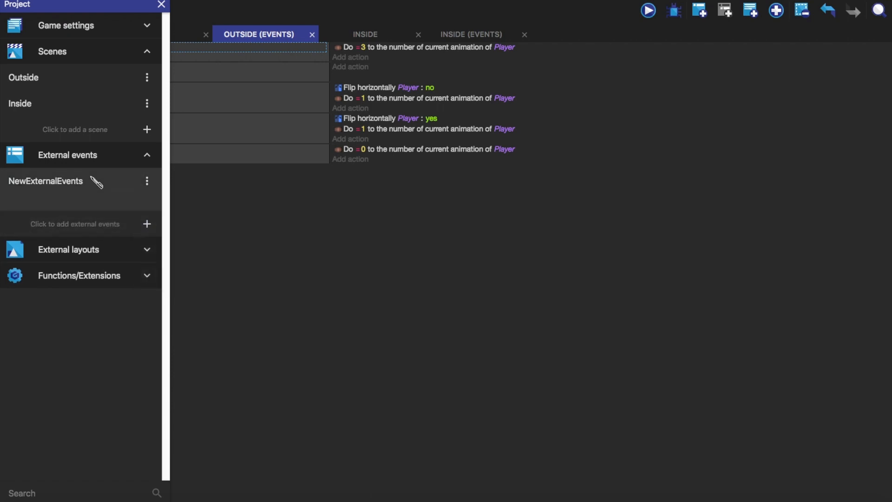
text(Play)
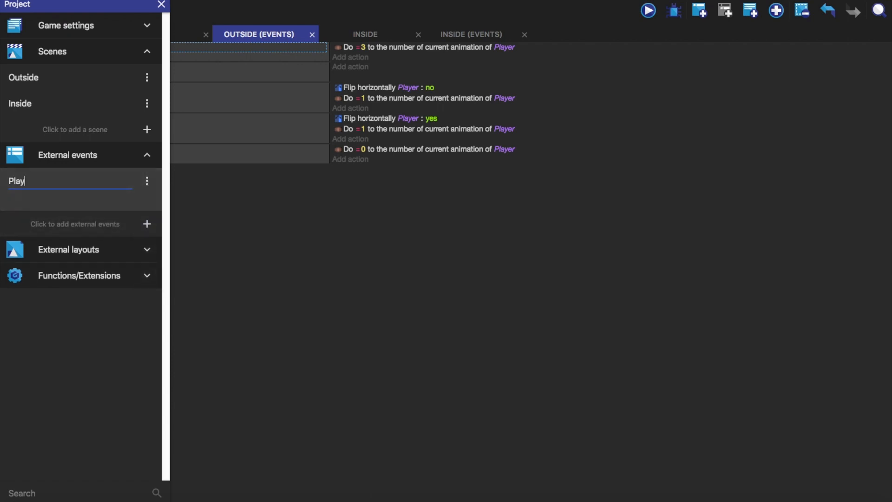
text(er)
key(Return)
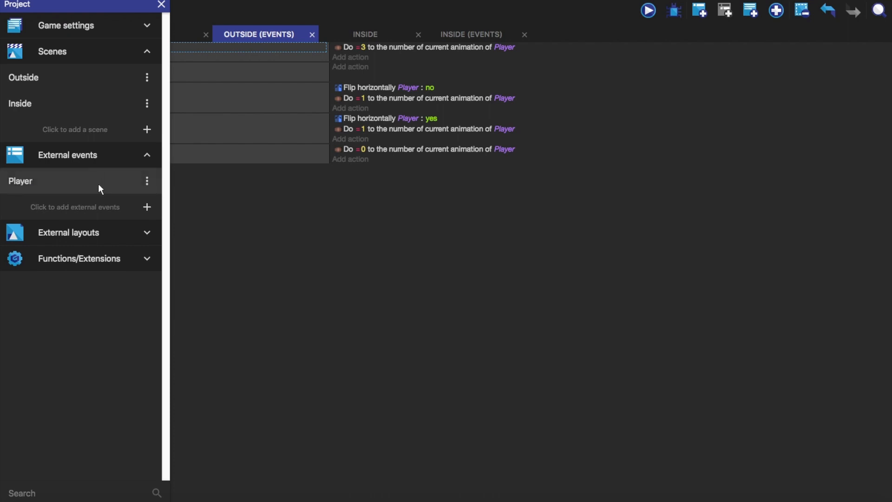
click(78, 184)
click(161, 4)
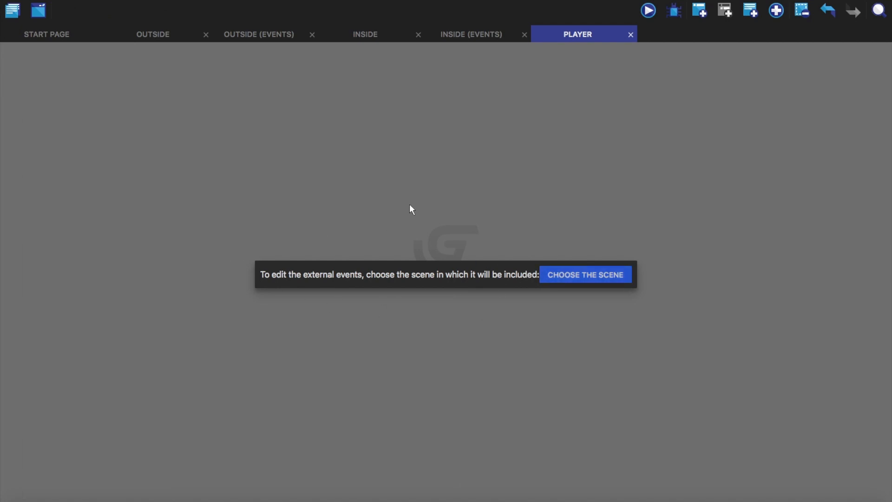
Step: Associate the Player external events with the Outside scene
click(558, 278)
click(390, 263)
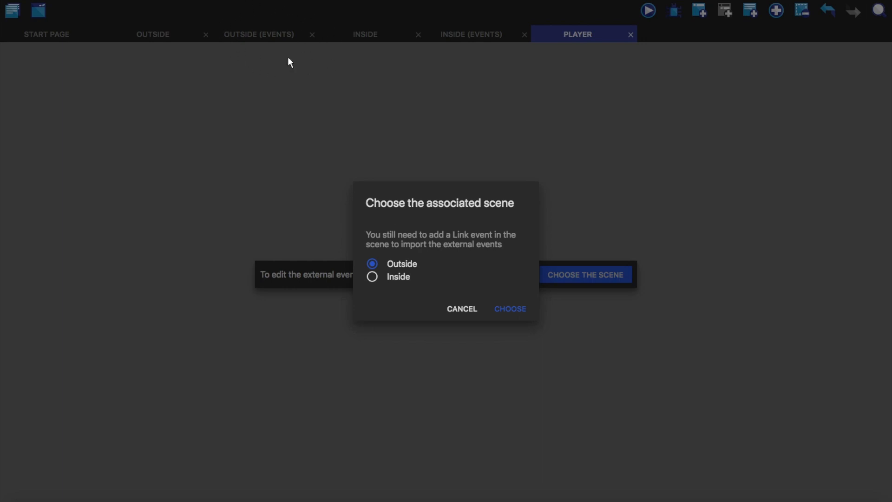
click(511, 309)
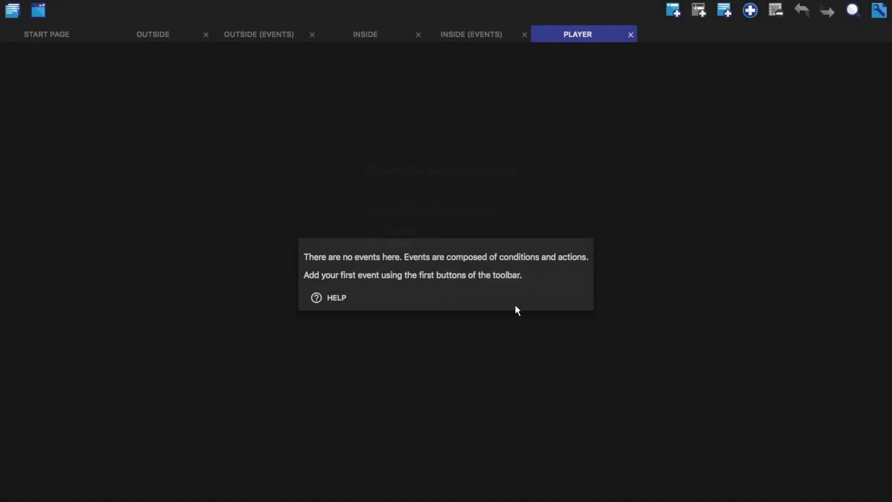
Step: Copy the Space key and Player is on floor events from Outside into the Player sheet
click(673, 11)
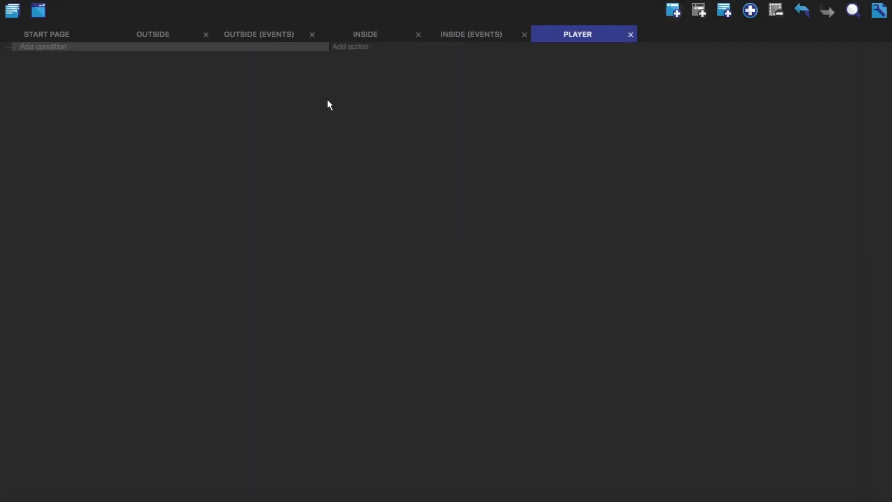
click(271, 36)
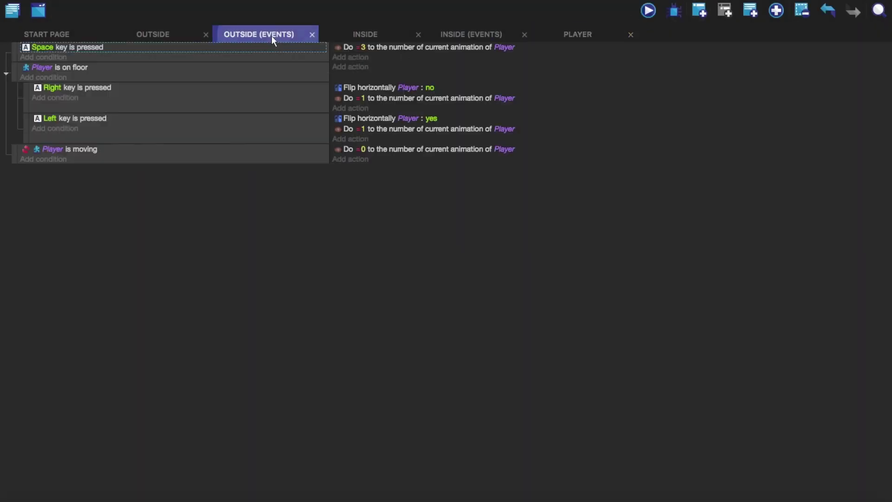
click(116, 56)
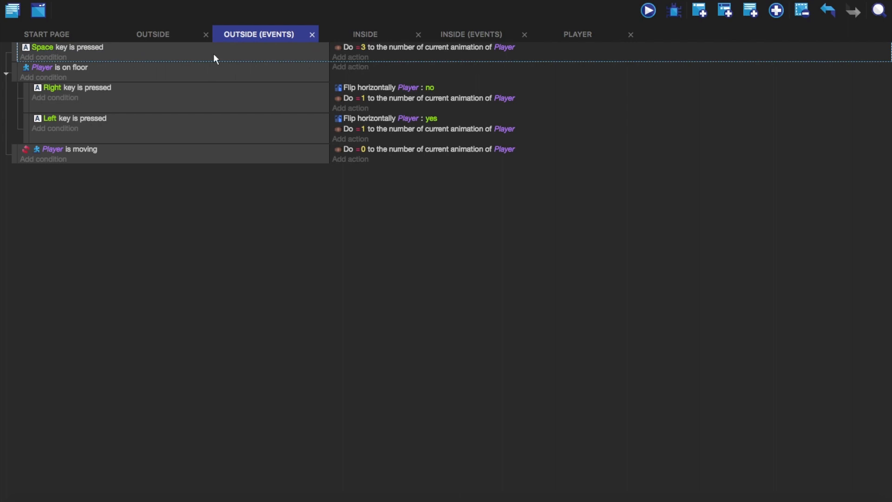
click(578, 34)
key(ctrl+v)
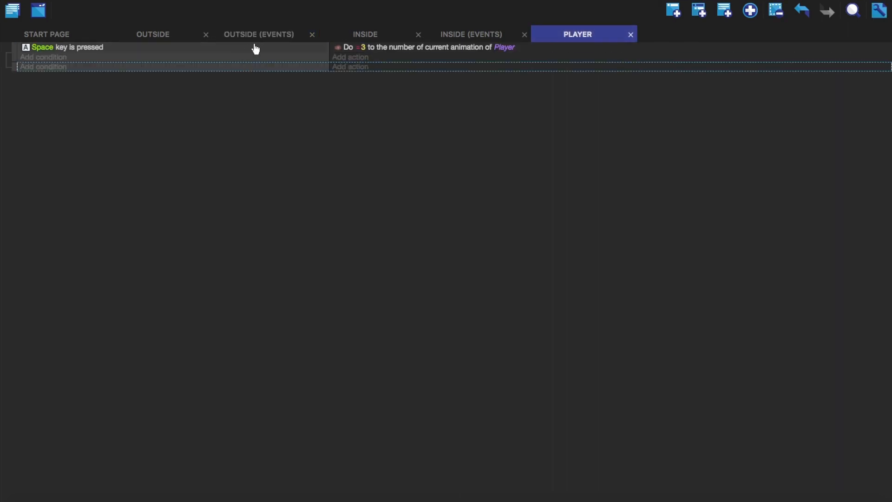
click(253, 37)
click(212, 75)
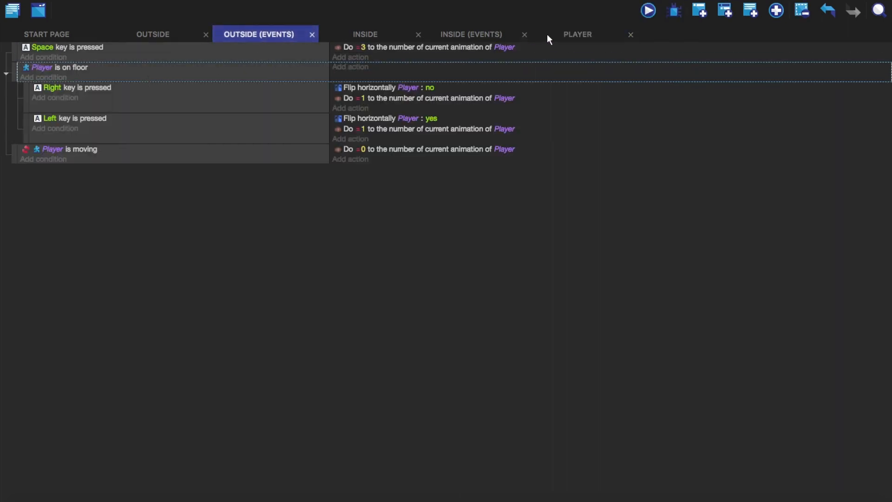
click(577, 34)
key(ctrl+v)
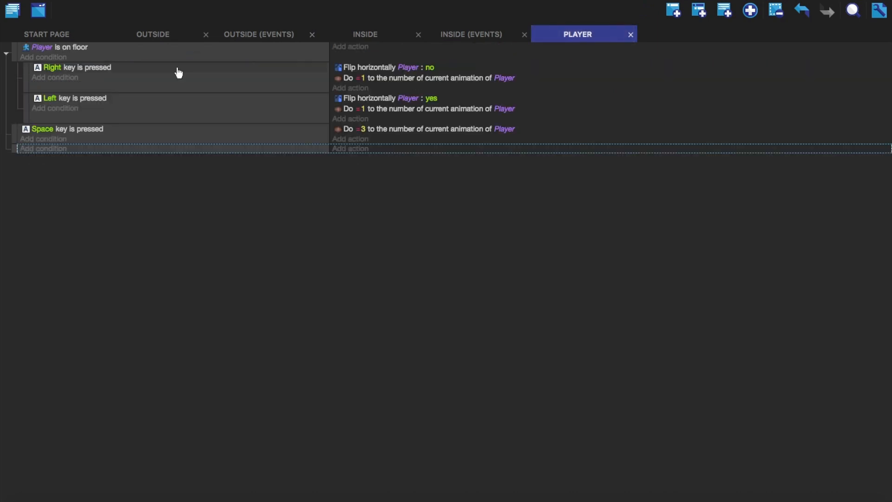
Step: Copy the Player is moving event into Player, remove the empty event, and delete it from Outside
click(259, 34)
click(173, 152)
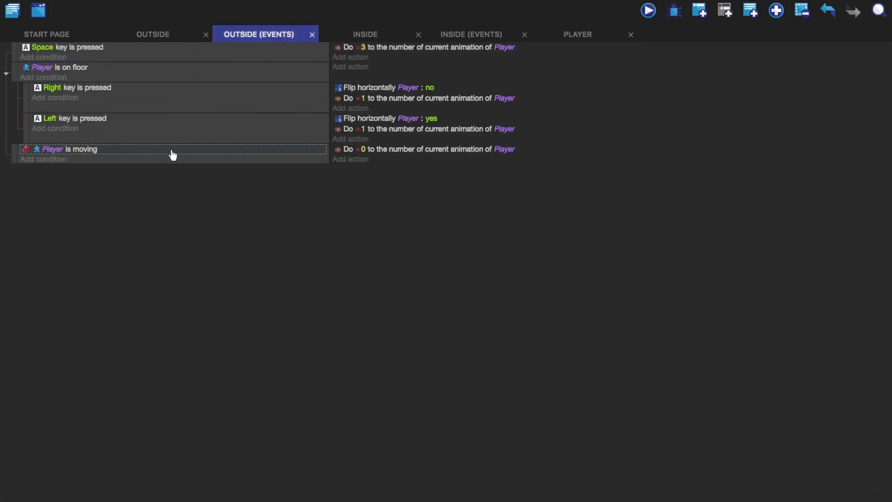
key(ctrl+c)
click(573, 33)
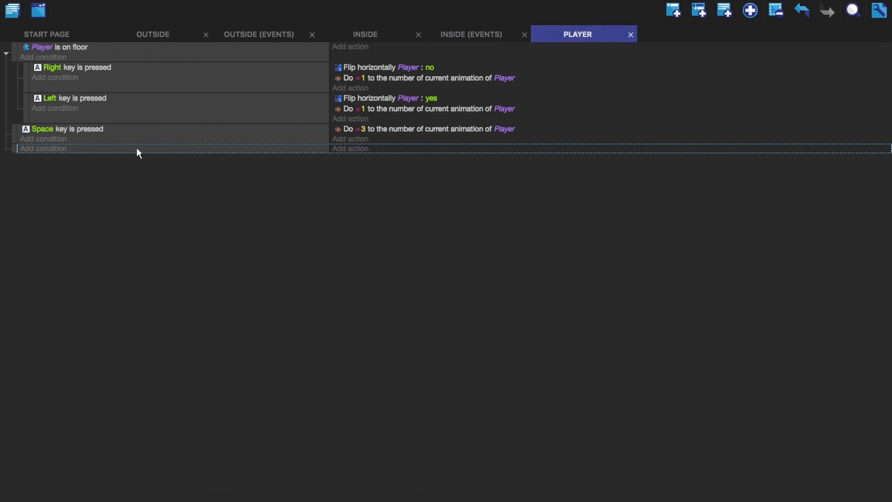
key(ctrl+v)
key(Delete)
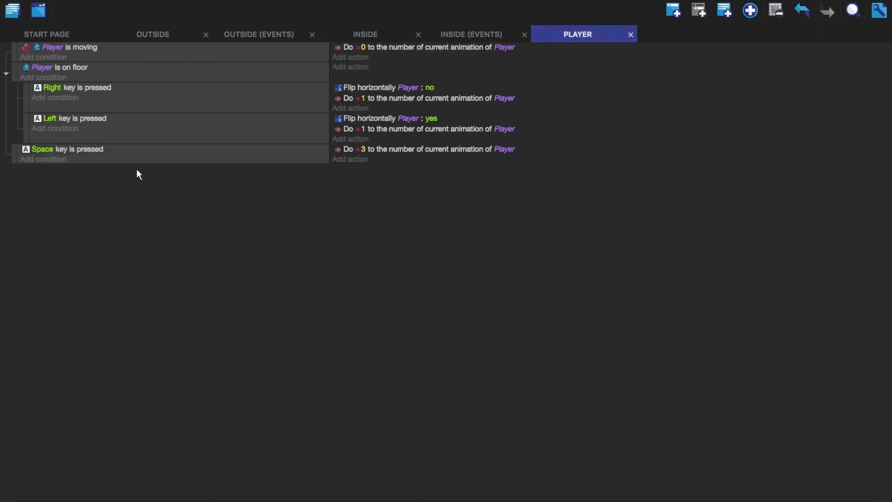
click(261, 35)
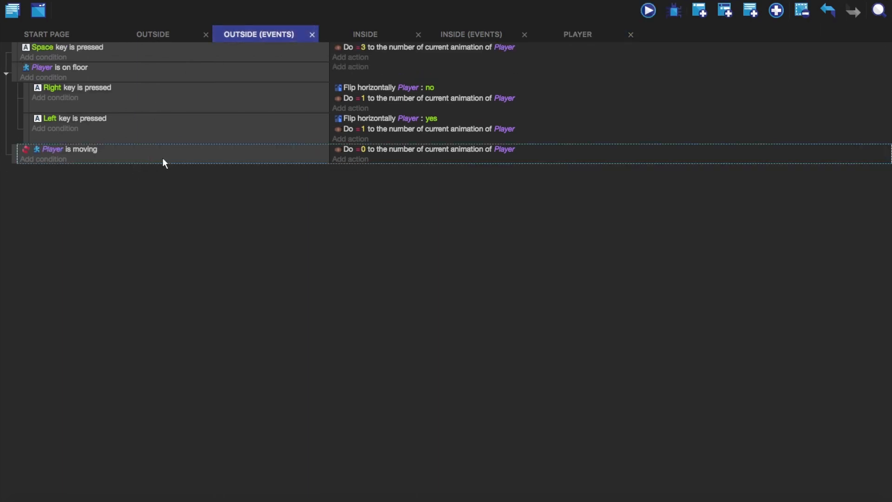
key(Delete)
click(136, 70)
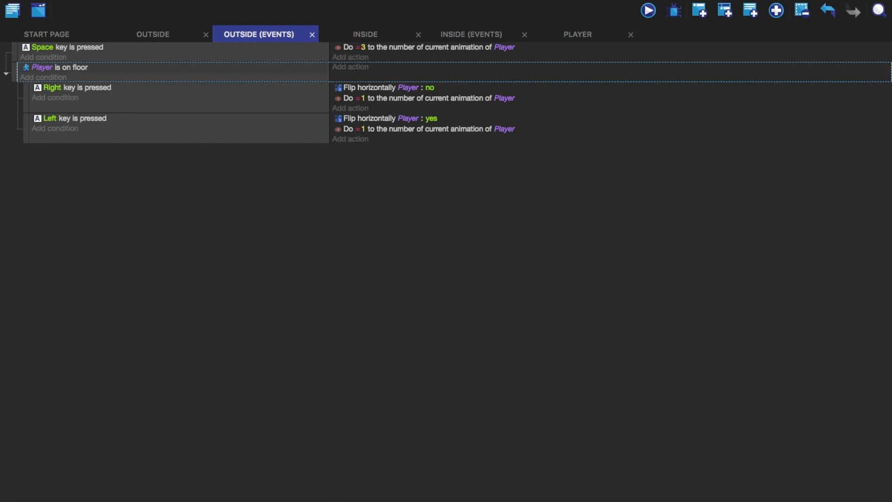
Step: Dismiss the File menu and reopen the project from the GDevelop 5 dock icon
click(206, 161)
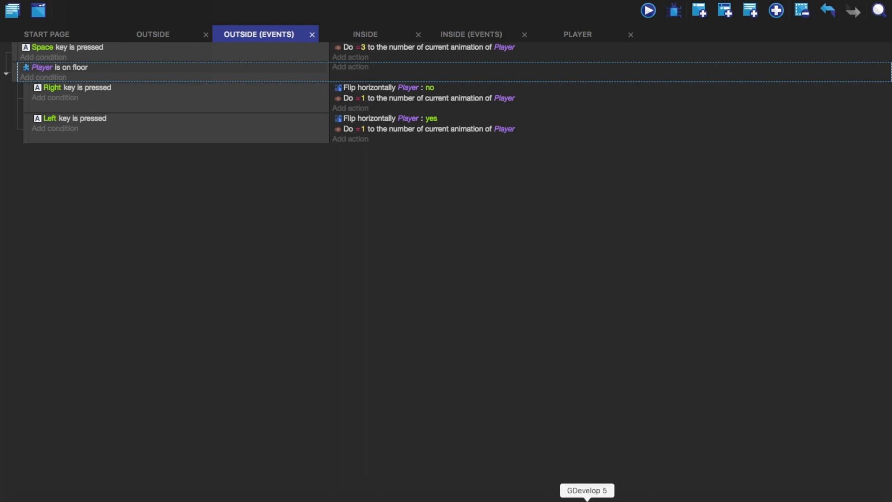
click(594, 499)
click(607, 491)
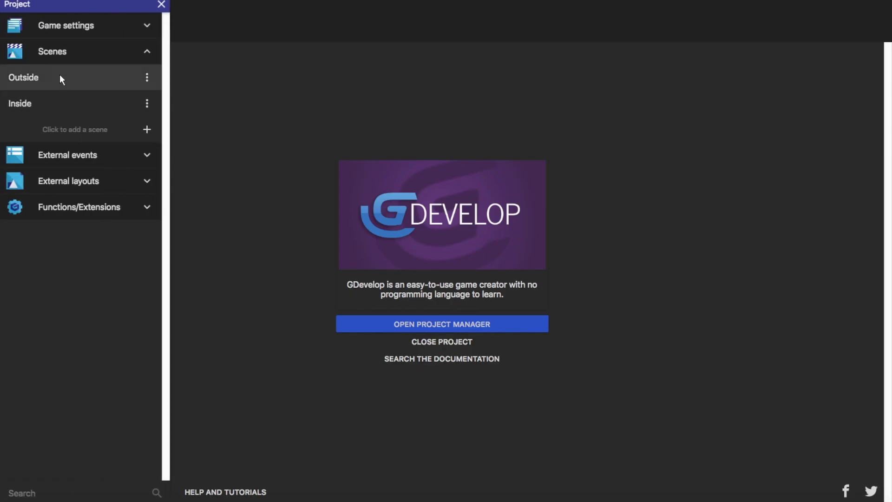
Step: Browse the Outside scene, its events and the empty Inside scene, then return to Outside
click(59, 76)
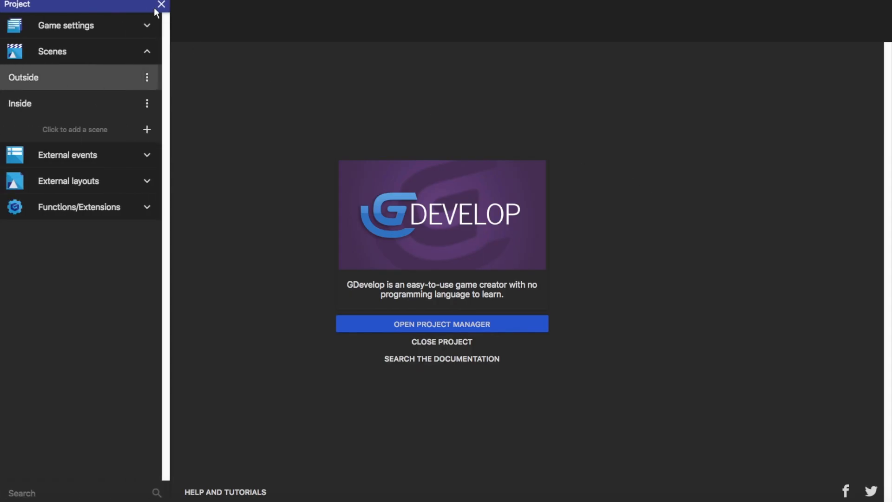
click(161, 4)
click(259, 34)
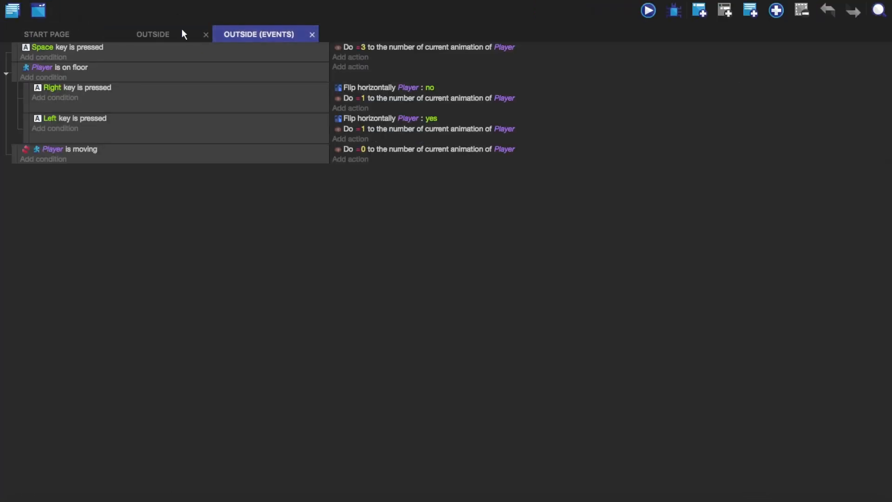
click(152, 34)
click(17, 12)
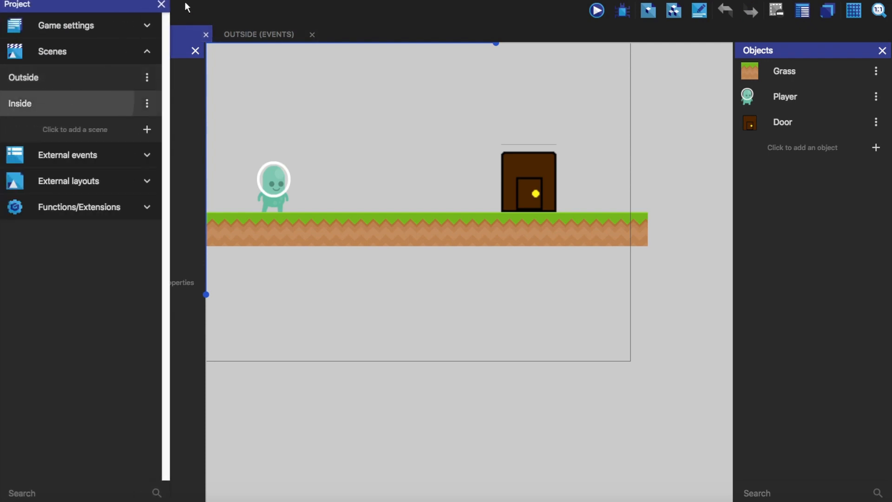
click(50, 97)
click(161, 5)
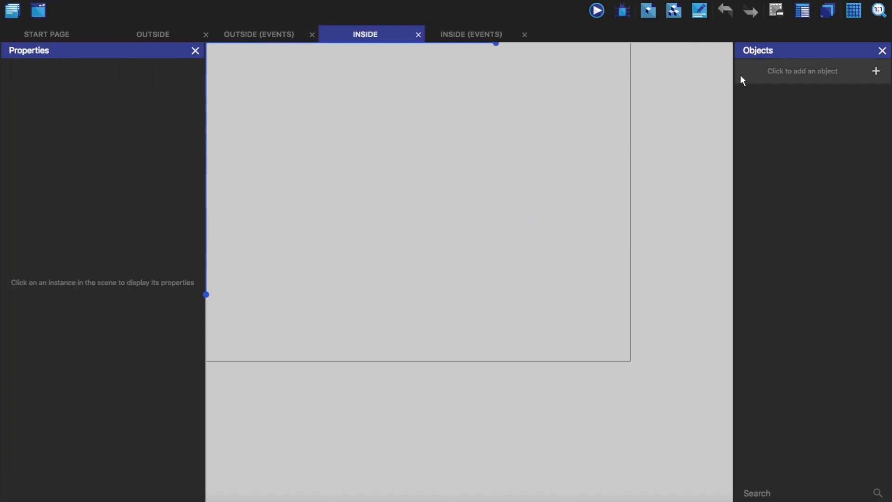
click(793, 72)
click(623, 439)
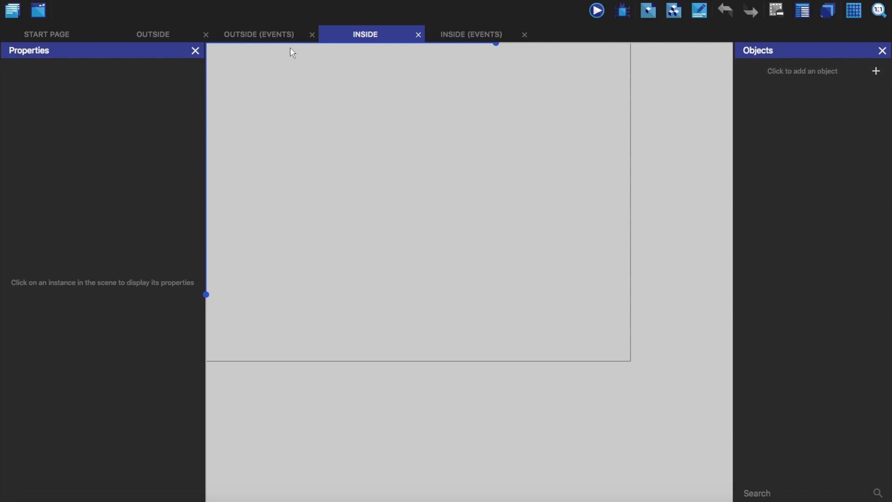
click(160, 34)
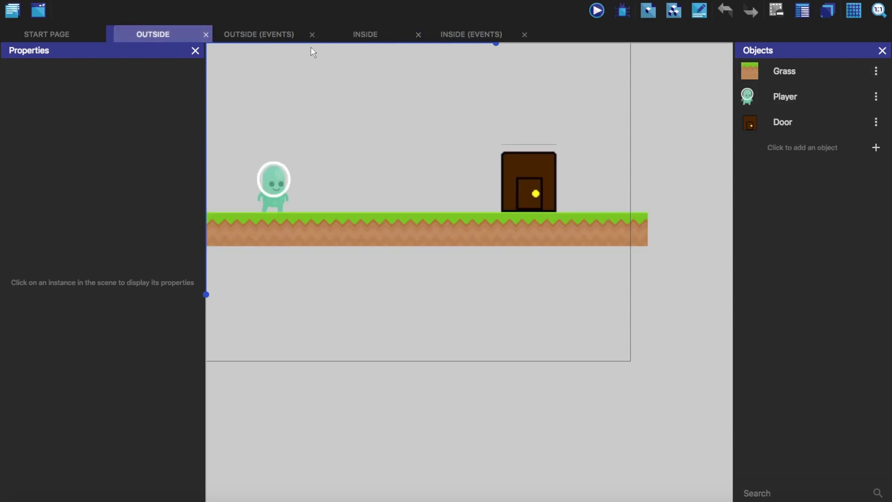
Step: Make the Player and Grass objects global so every scene can use them
click(877, 97)
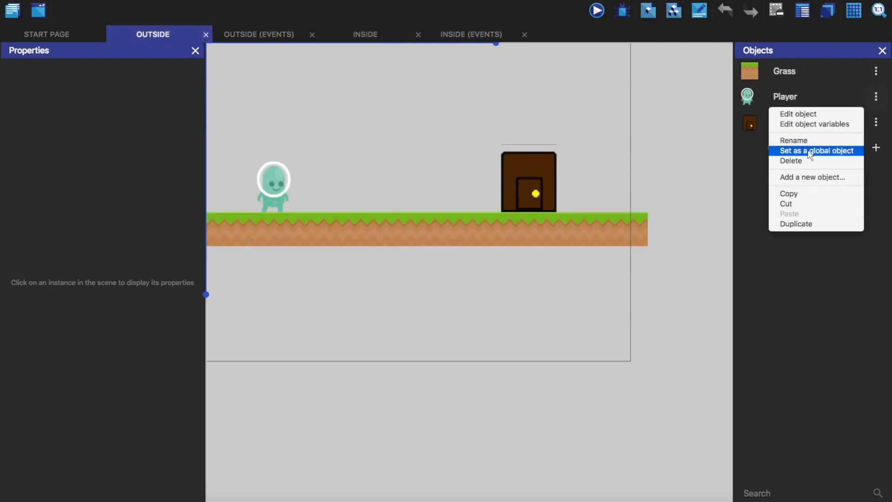
click(809, 148)
click(526, 51)
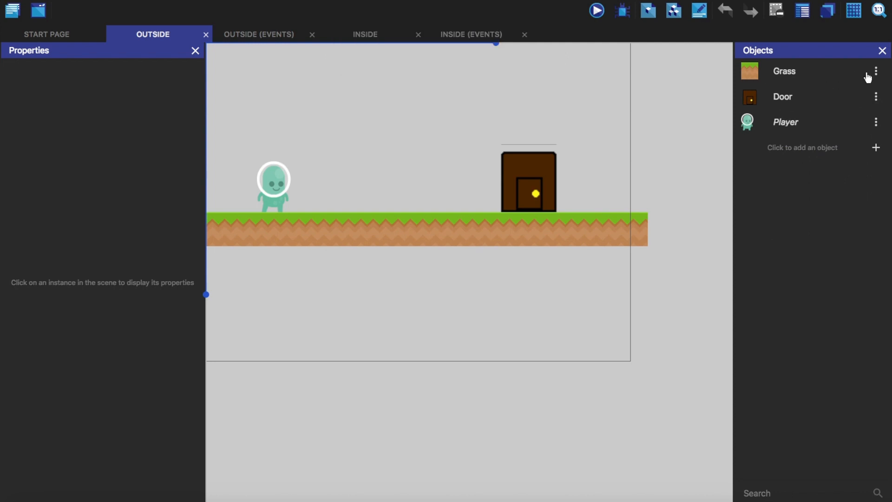
click(876, 71)
click(809, 126)
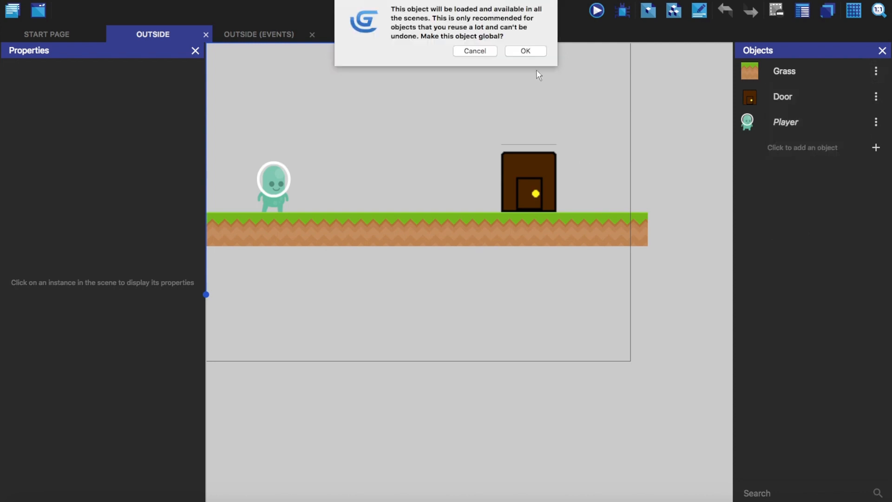
click(526, 51)
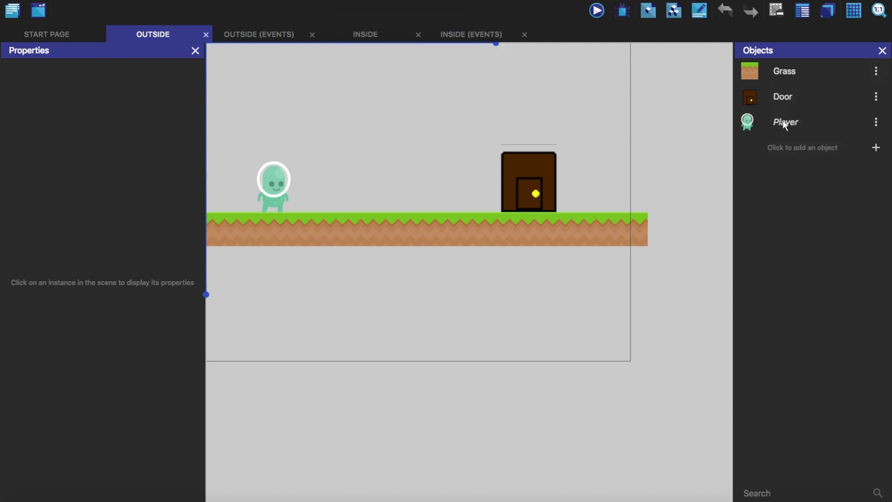
Step: Reapply the Grass object's properties to restore its image, then move to the Inside scene
click(876, 122)
click(798, 139)
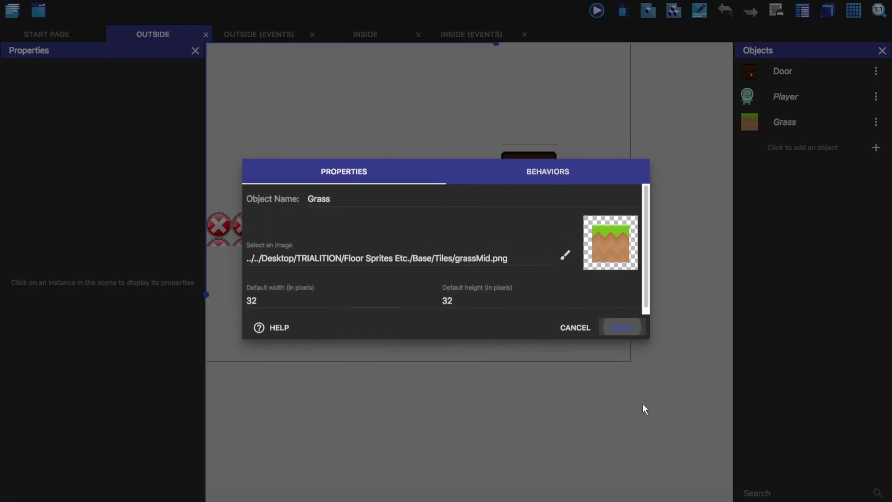
click(630, 325)
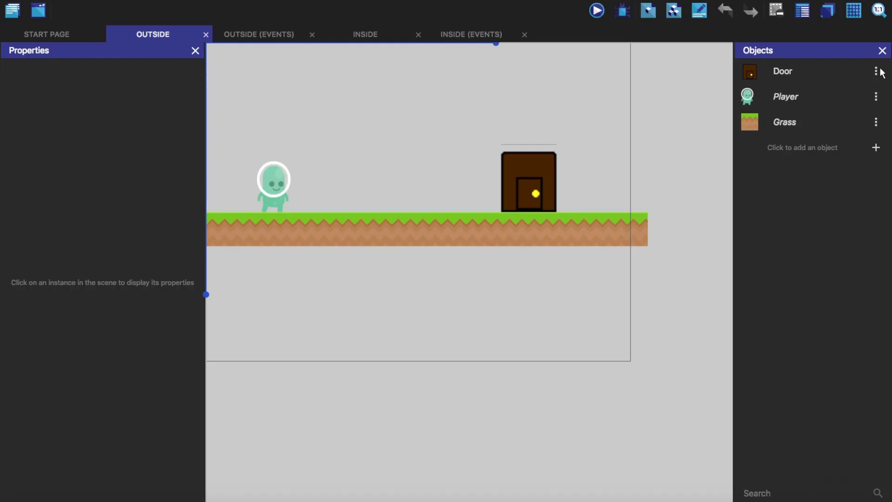
click(365, 33)
Step: With the grid shown, place a Grass tile in Inside and stretch it into a long floor strip
click(876, 147)
click(642, 434)
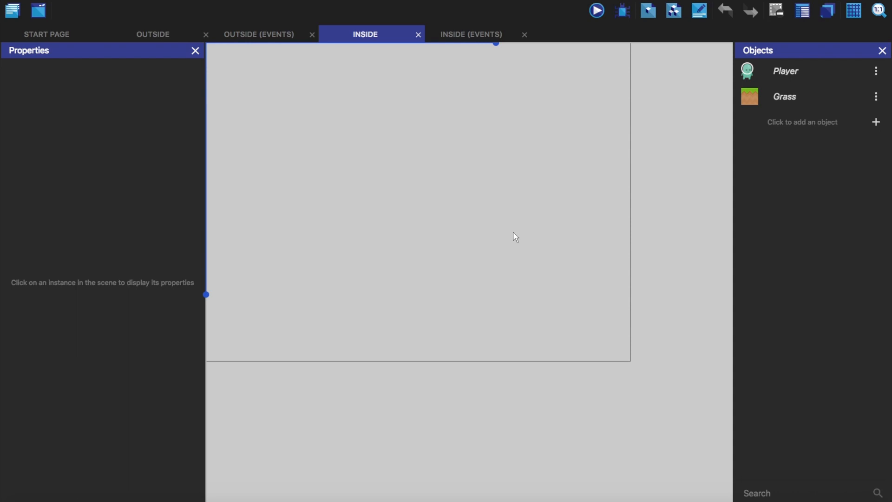
drag(791, 96, 408, 173)
click(854, 10)
click(813, 38)
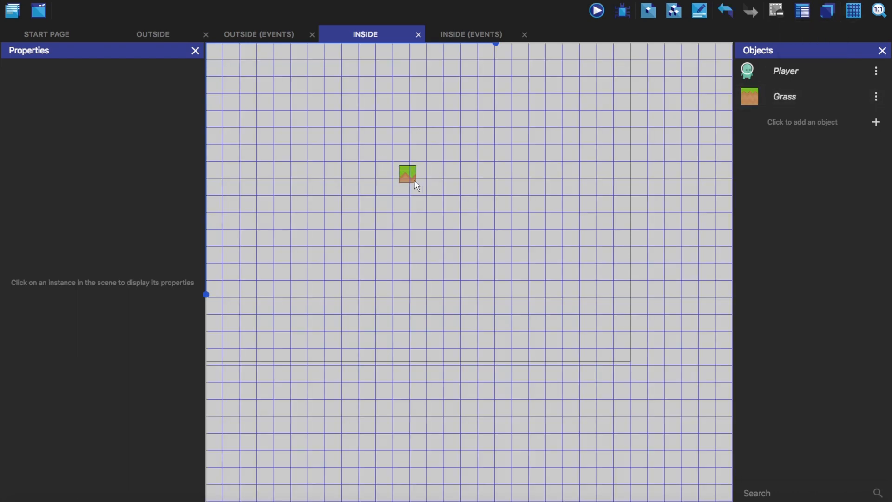
mouse_move(408, 173)
mouse_down()
mouse_move(270, 246)
mouse_move(221, 223)
mouse_move(647, 245)
mouse_up()
click(669, 237)
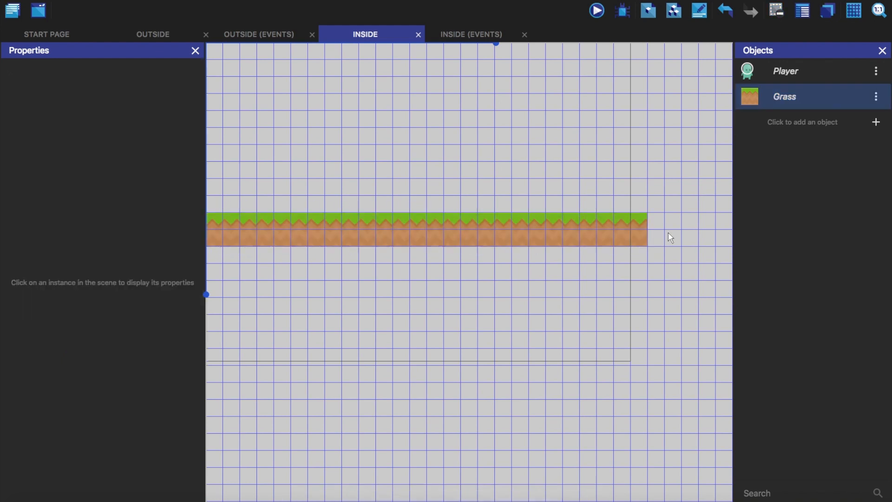
Step: Place the Player standing on the grass and save the project
drag(747, 71, 306, 186)
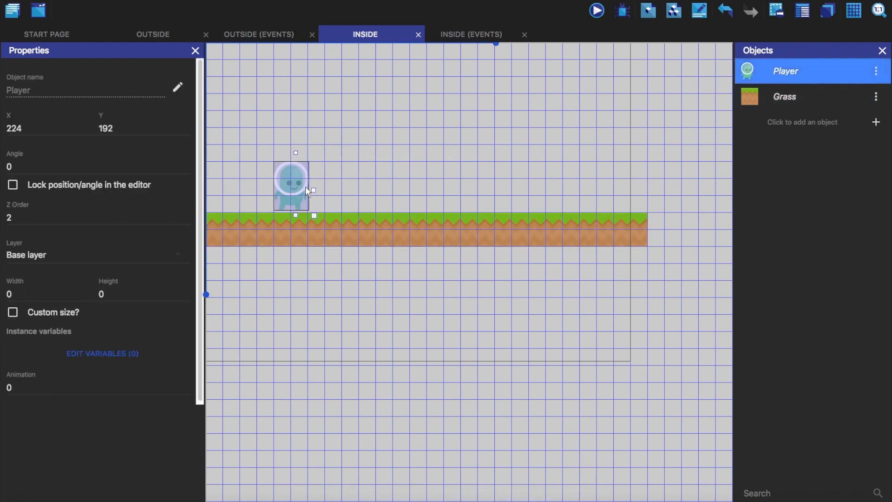
click(372, 202)
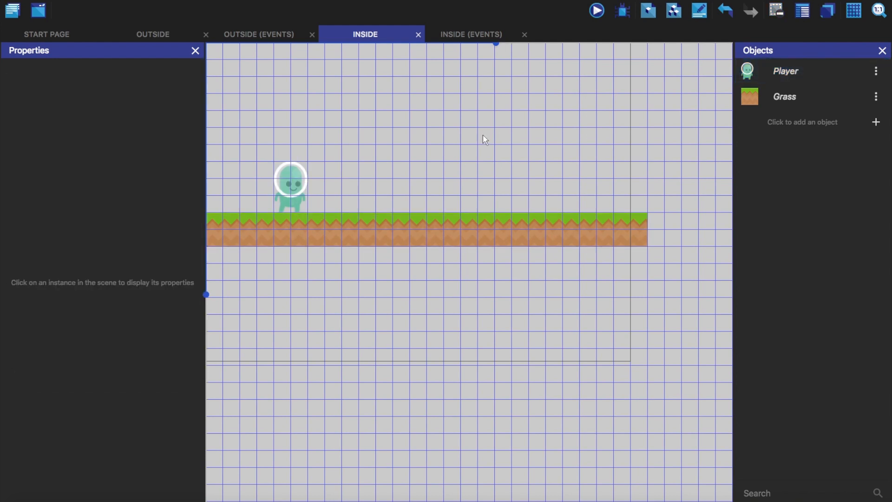
key(ctrl+s)
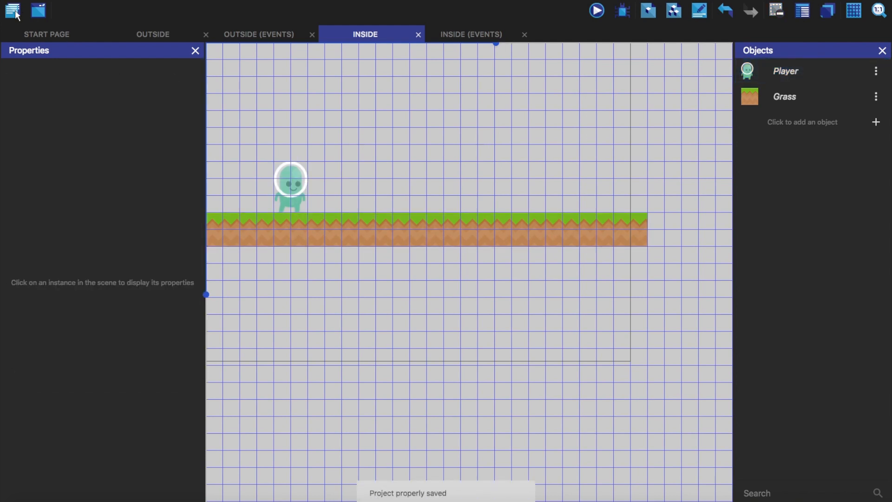
click(13, 10)
Step: Add a new external events sheet and rename it to player
click(83, 155)
click(107, 172)
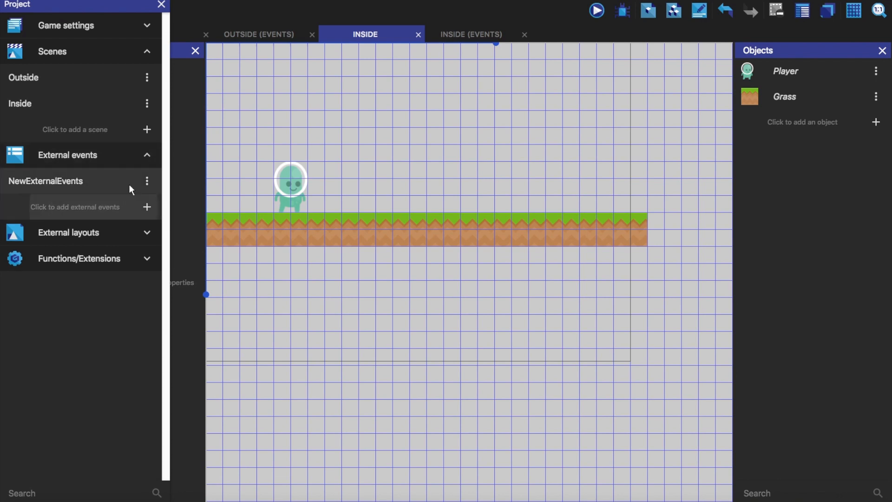
click(147, 181)
click(158, 205)
drag(84, 183, 4, 183)
text(player)
key(Return)
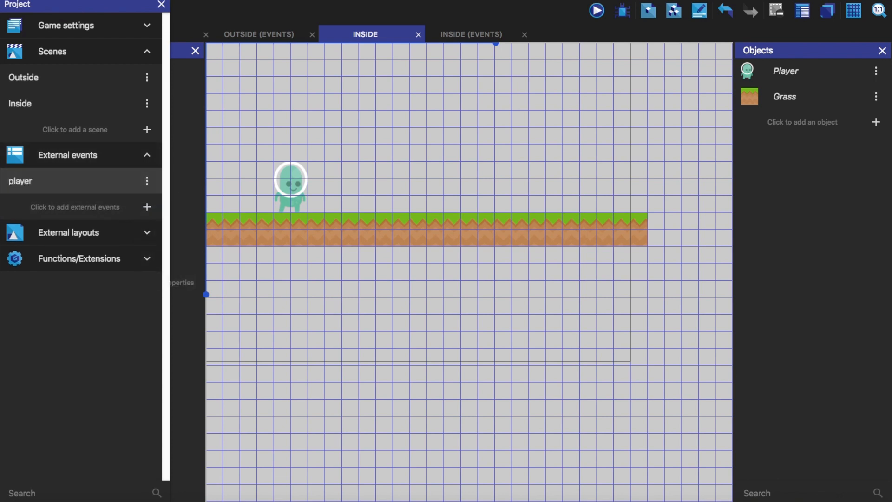
Step: Open the player external events and associate them with the Outside scene
click(75, 184)
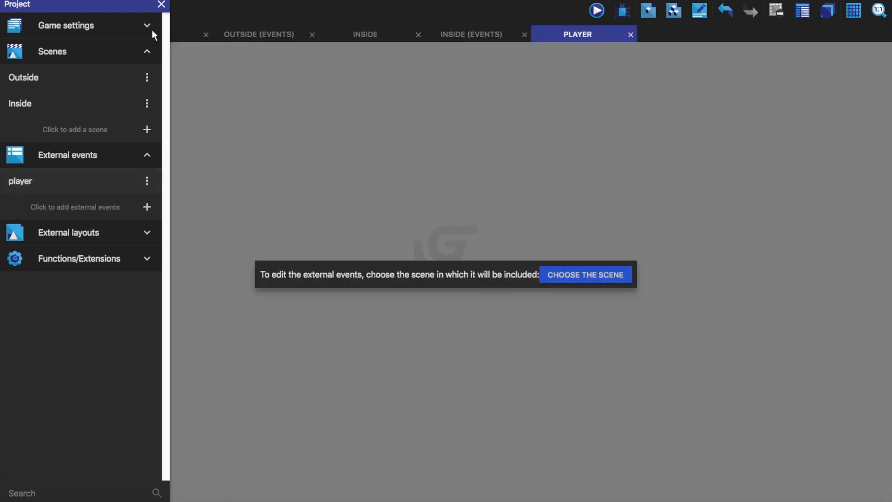
click(161, 4)
click(586, 273)
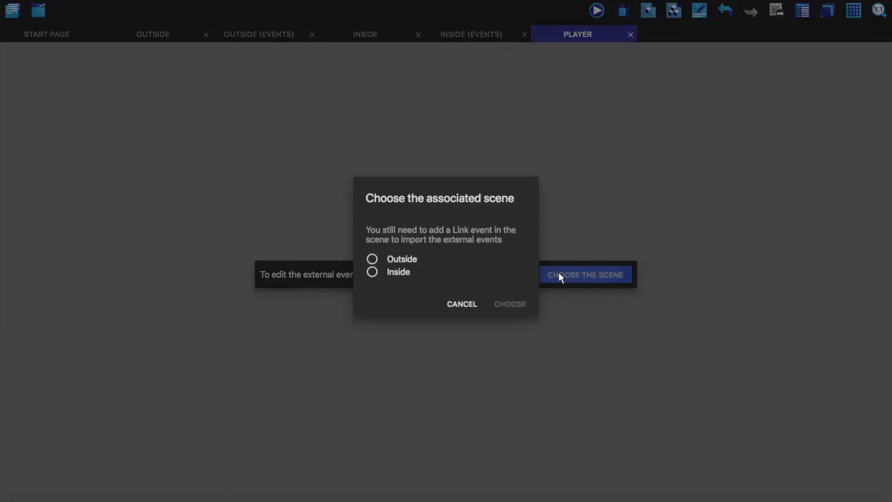
click(412, 264)
click(515, 311)
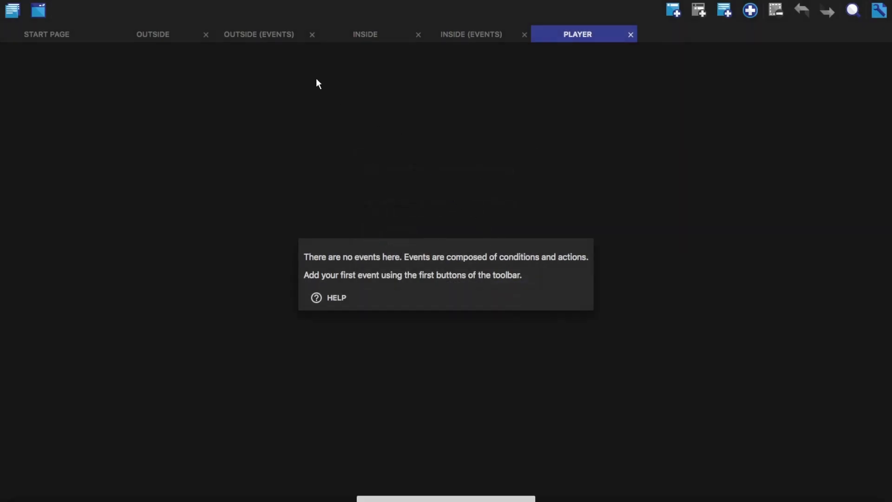
Step: Copy the Space-key jump and Player-on-floor events from Outside into the player events
click(279, 41)
click(105, 57)
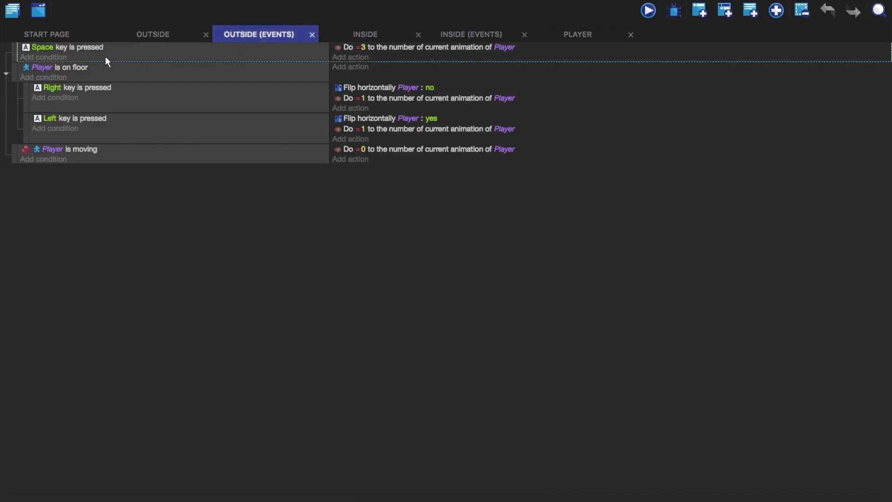
click(578, 34)
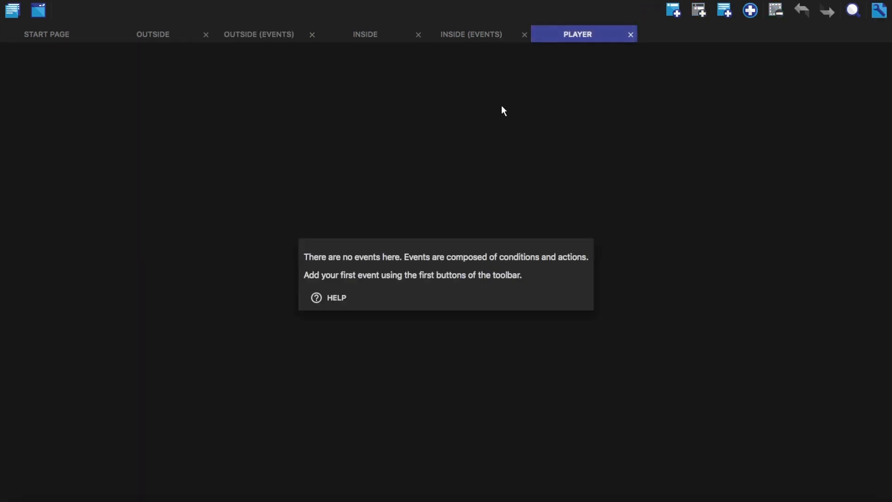
click(673, 10)
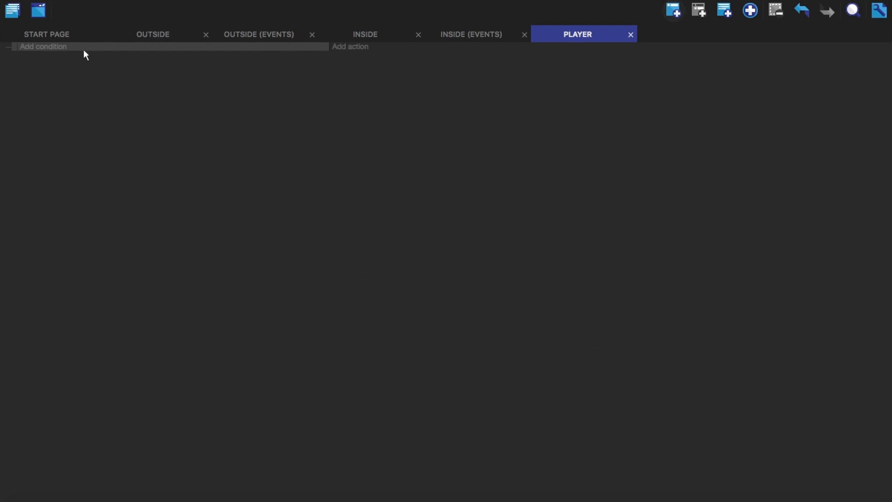
key(ctrl+v)
click(279, 33)
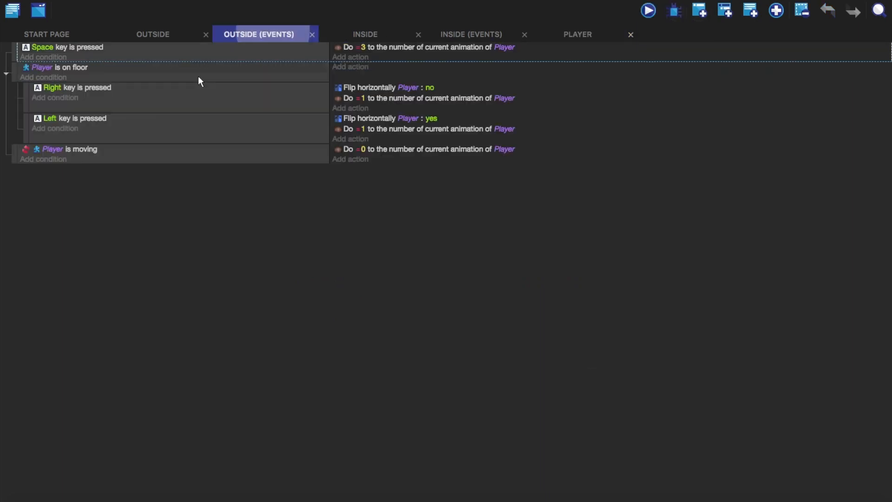
click(100, 73)
click(550, 34)
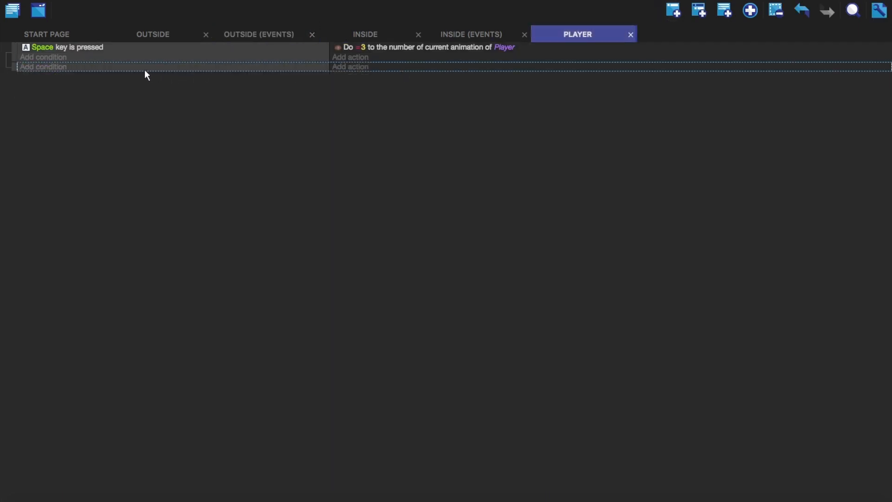
click(144, 70)
key(ctrl+v)
Step: Copy the Player-is-moving animation event into the player events and save
click(259, 34)
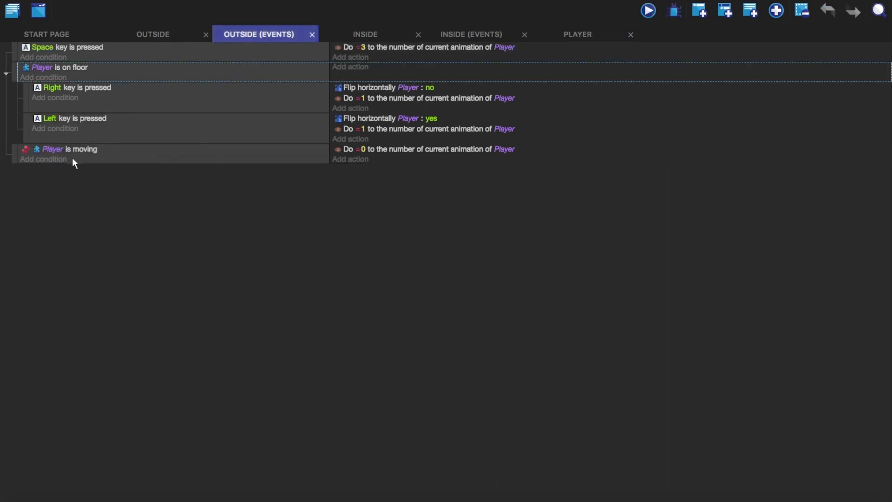
click(139, 154)
key(ctrl+c)
click(578, 35)
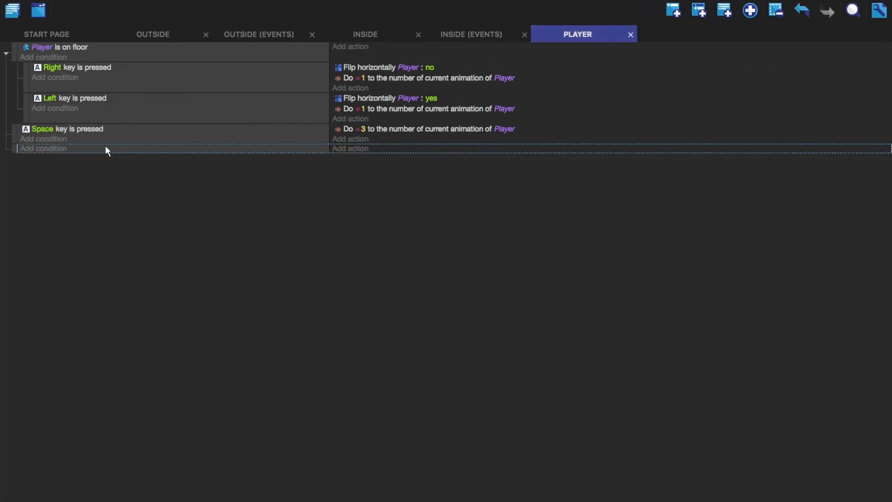
click(105, 145)
key(ctrl+v)
key(ctrl+s)
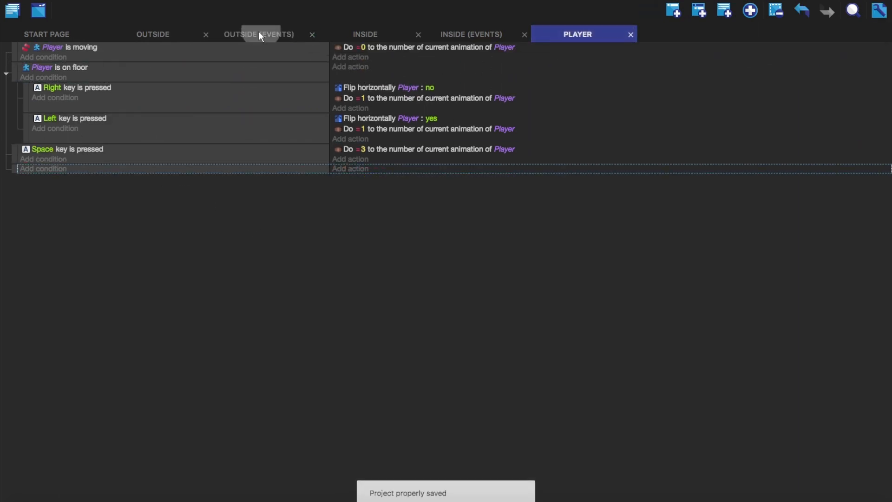
Step: Delete the now-duplicated events from Outside's event sheet and save the project
click(259, 34)
click(121, 73)
key(Delete)
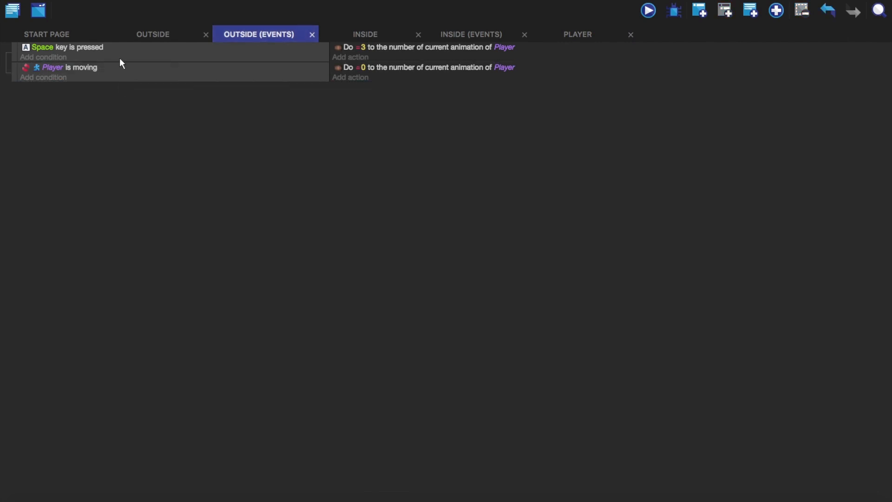
click(119, 52)
key(Delete)
key(Delete)
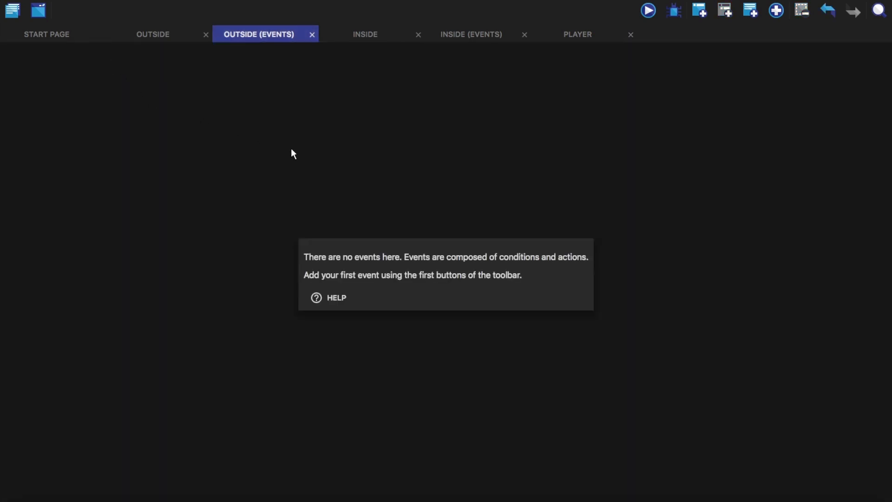
key(ctrl+s)
click(152, 34)
click(648, 11)
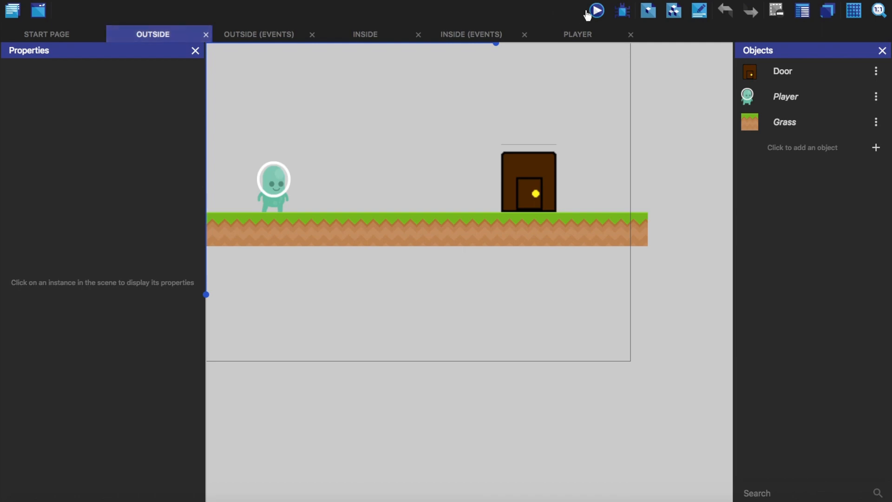
key(Right)
key(Right)
key(Right)
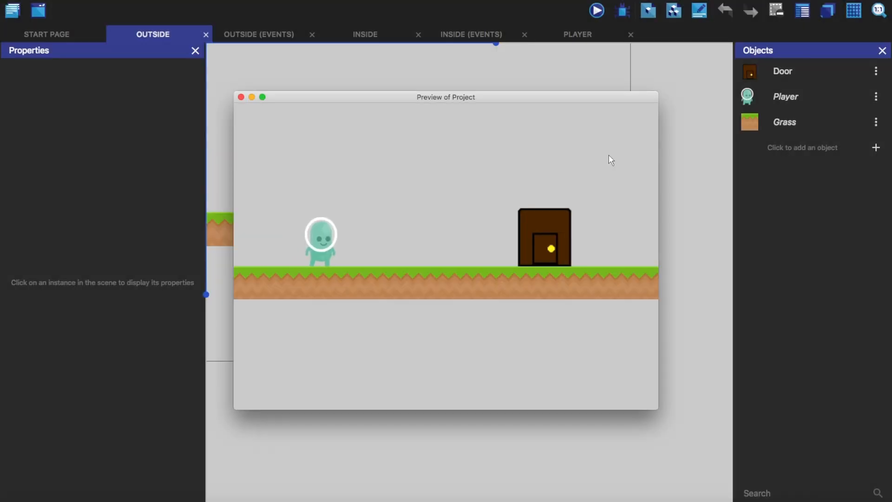
key(space)
key(Right)
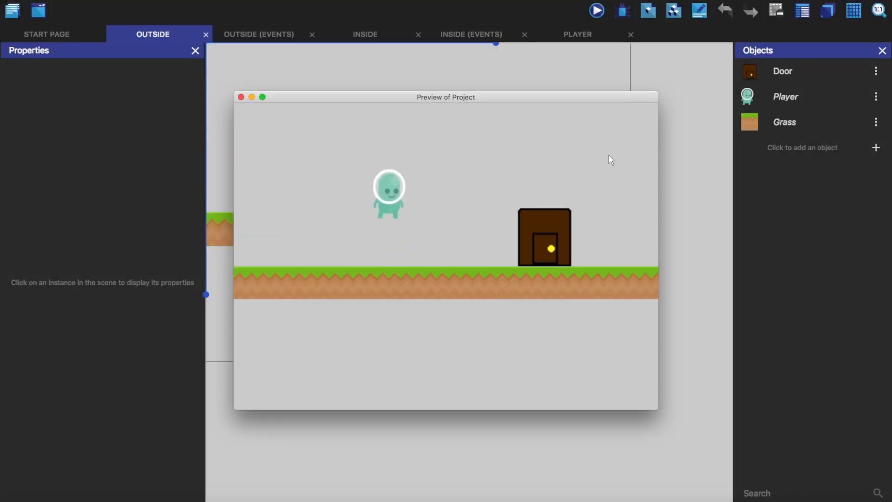
key(Left)
key(space)
key(Right)
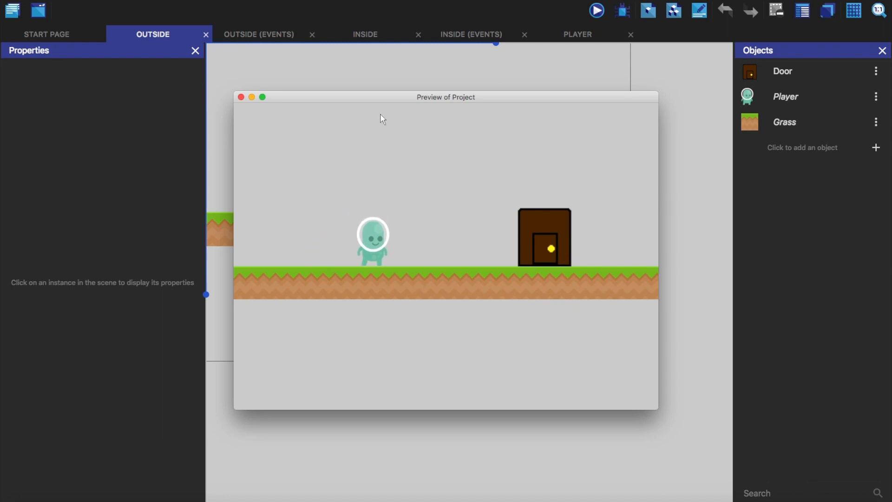
click(241, 98)
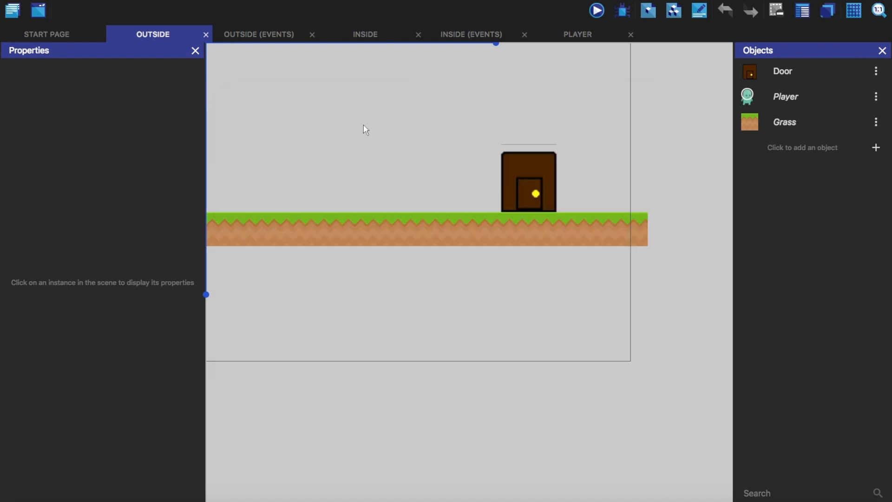
click(876, 96)
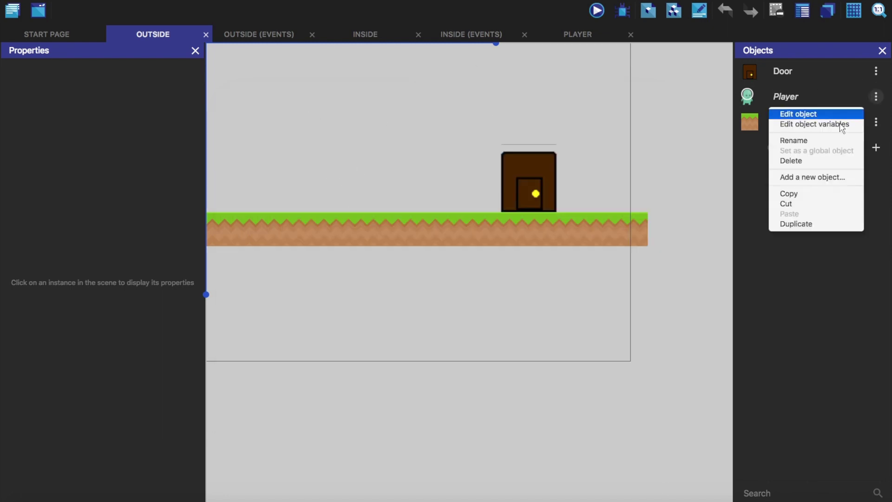
click(798, 114)
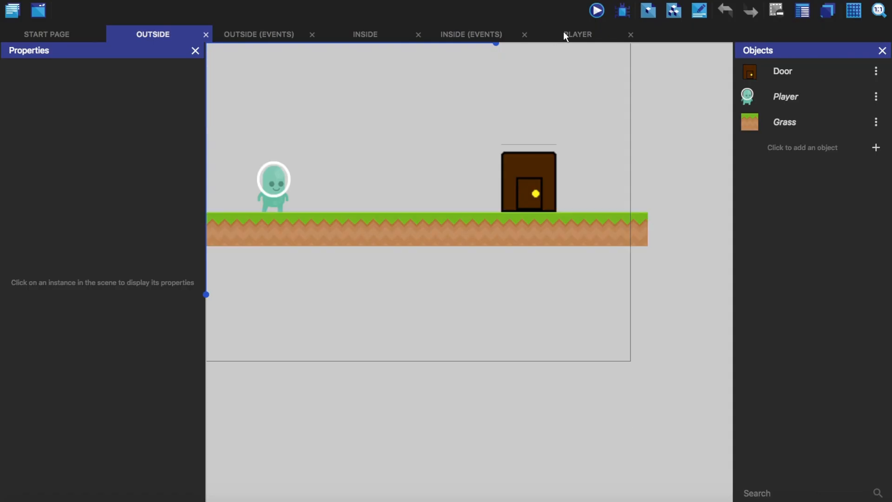
Step: Add a Link event to Outside's events and begin entering player as the external events name
click(267, 34)
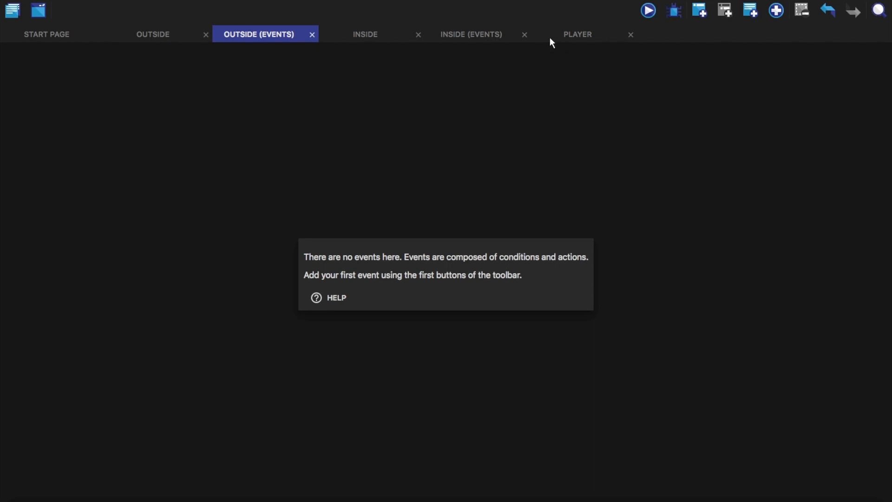
click(776, 12)
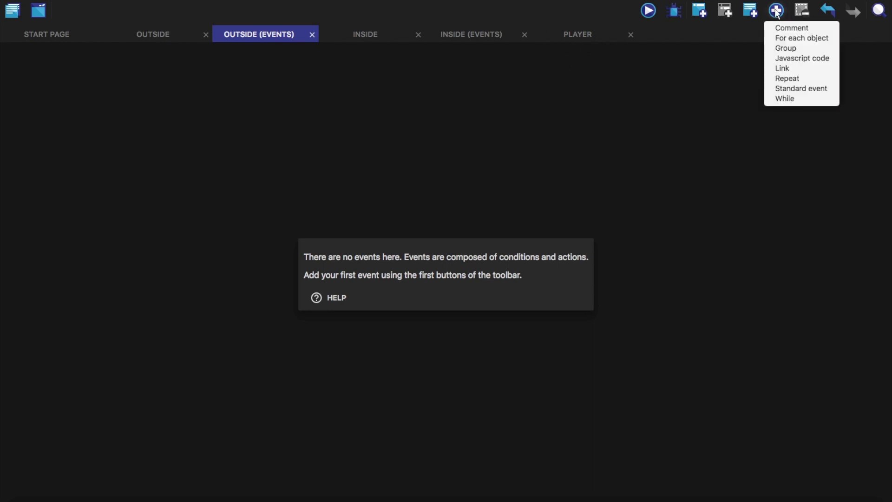
click(782, 67)
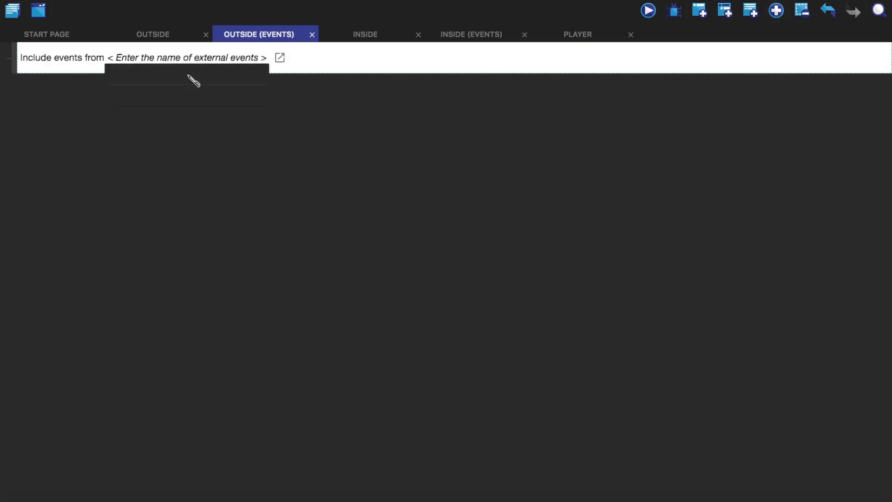
click(172, 77)
text(player)
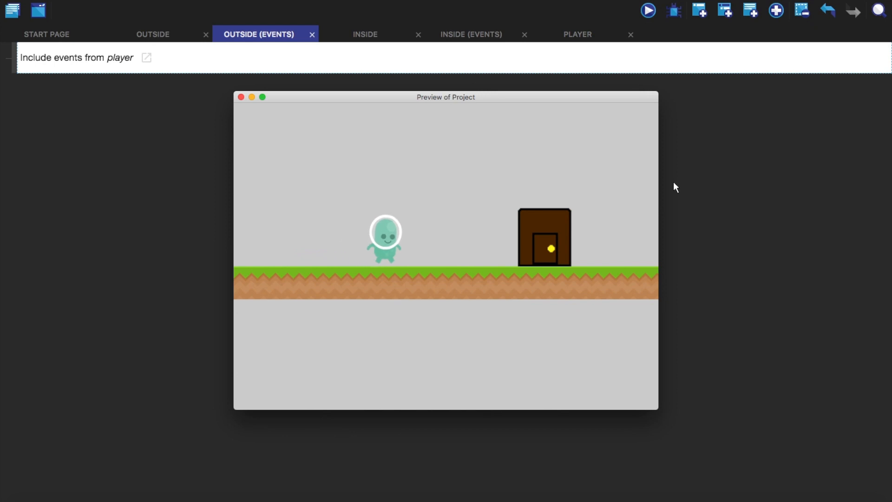
Step: Walk and jump the character in the preview to test the linked events, then close it
key(Left)
key(Up)
key(Right)
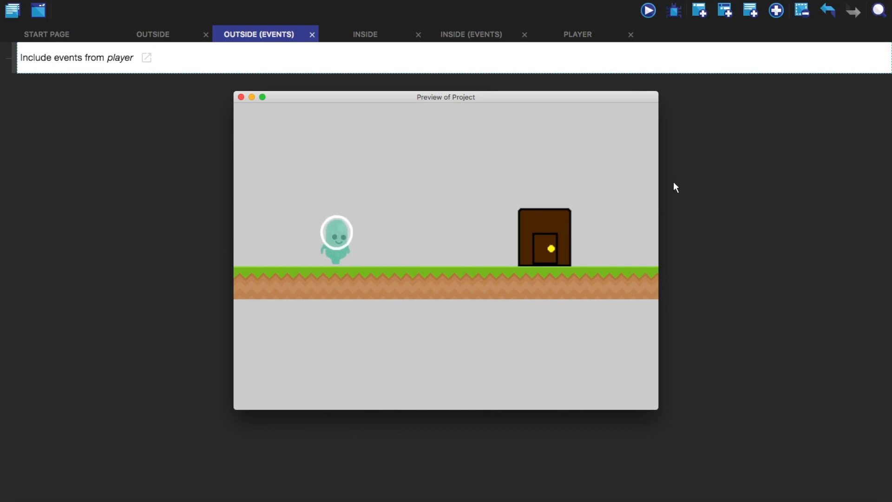
key(Left)
key(Left)
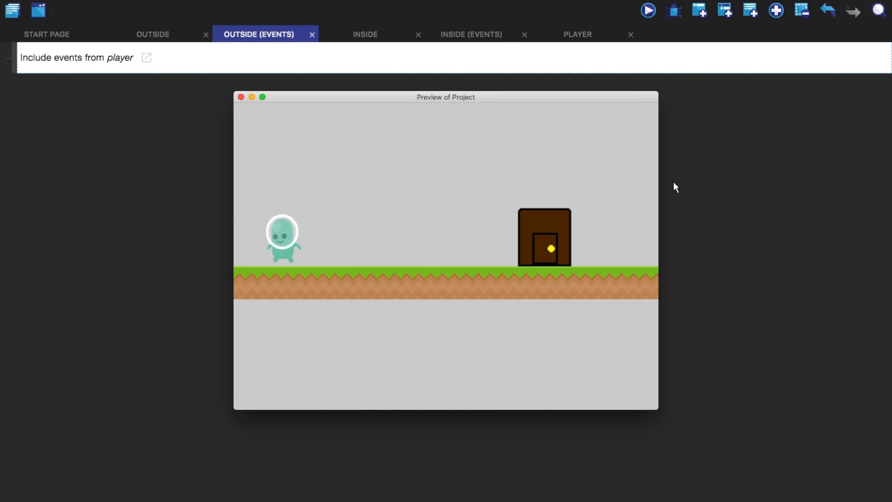
key(Right)
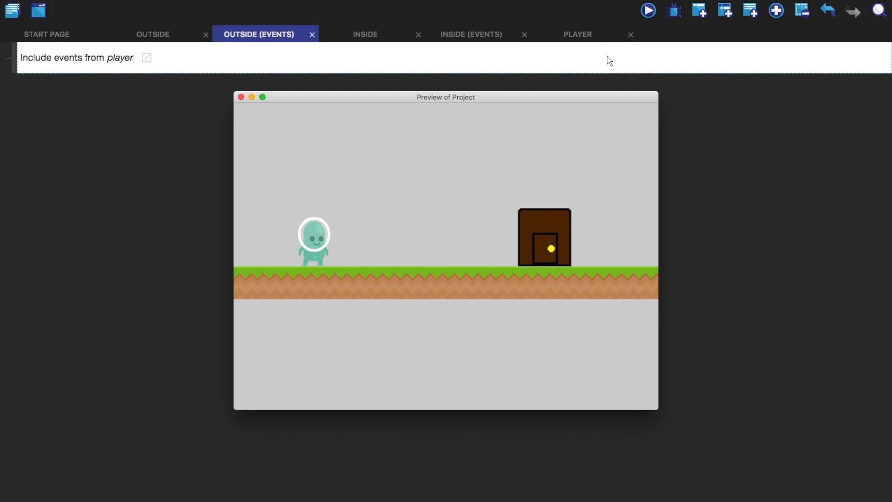
click(241, 97)
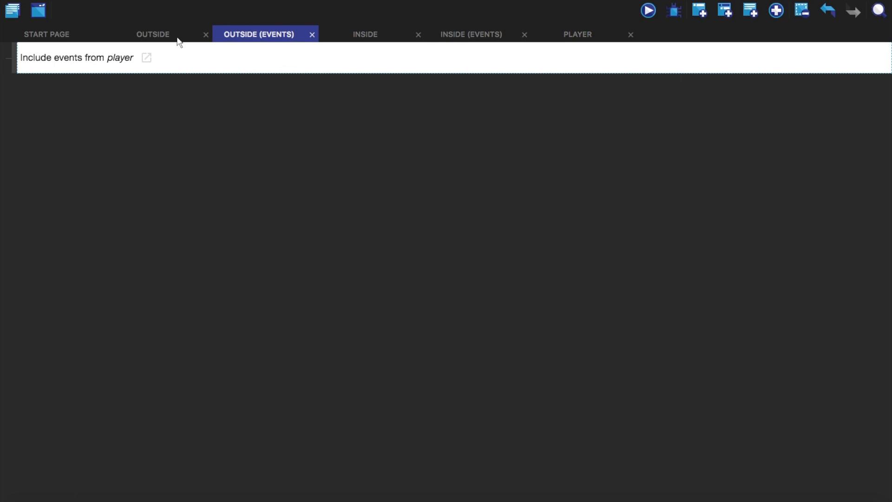
Step: Add an event to Outside with the condition Player is in collision with Door
click(742, 11)
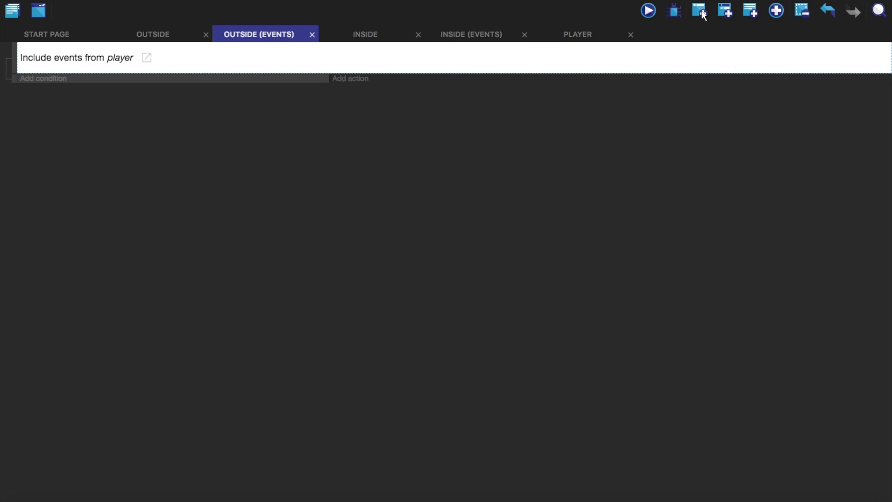
click(43, 78)
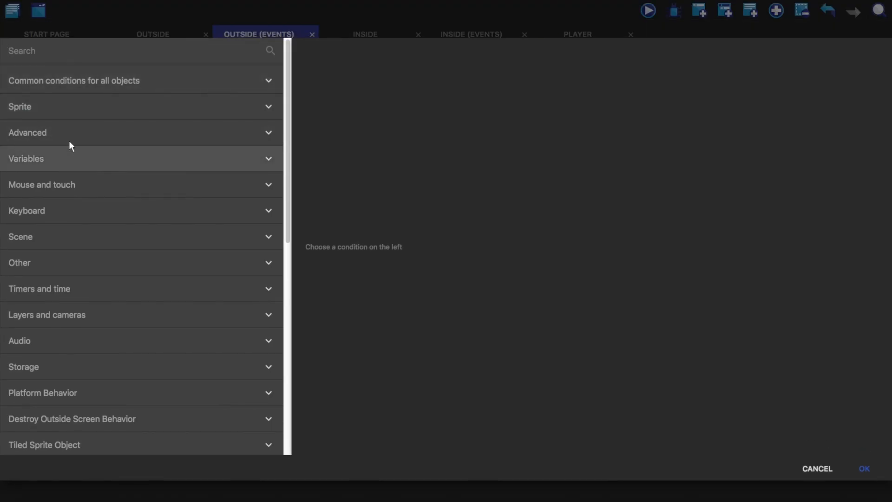
text(collision)
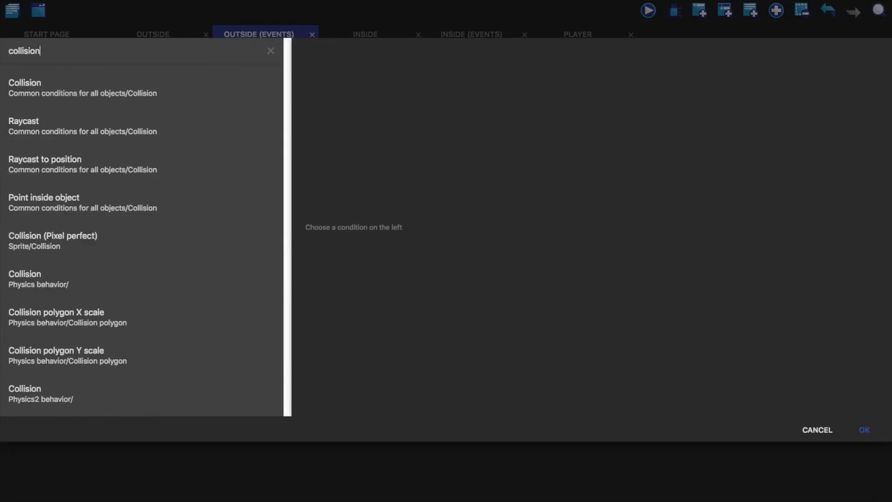
click(68, 84)
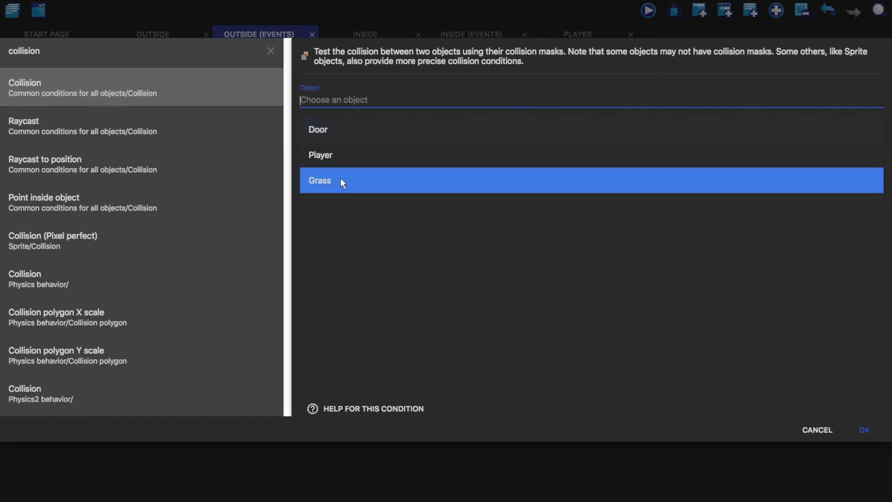
key(Return)
click(349, 138)
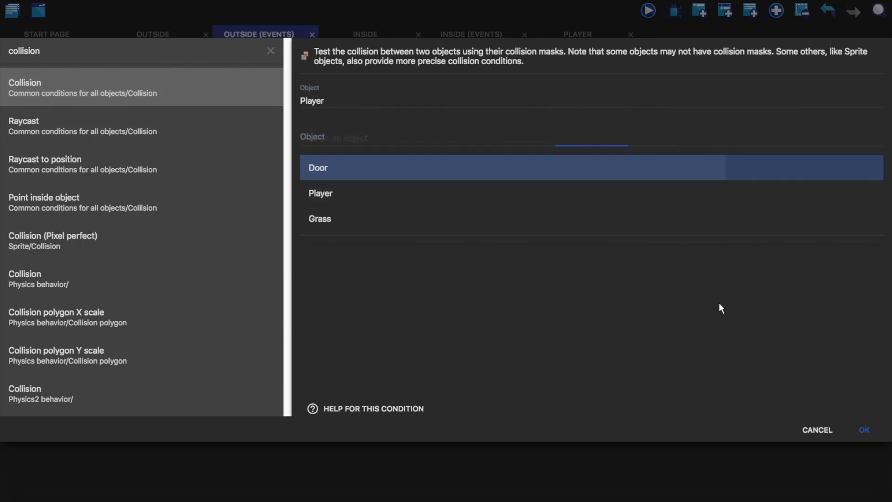
text(Door)
click(862, 430)
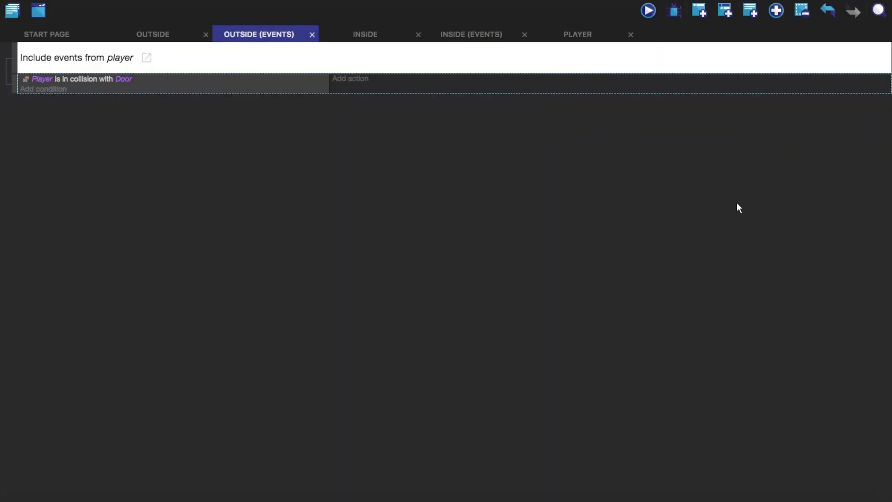
click(351, 79)
Step: Give the collision event the action Change the scene to "Inside"
click(60, 181)
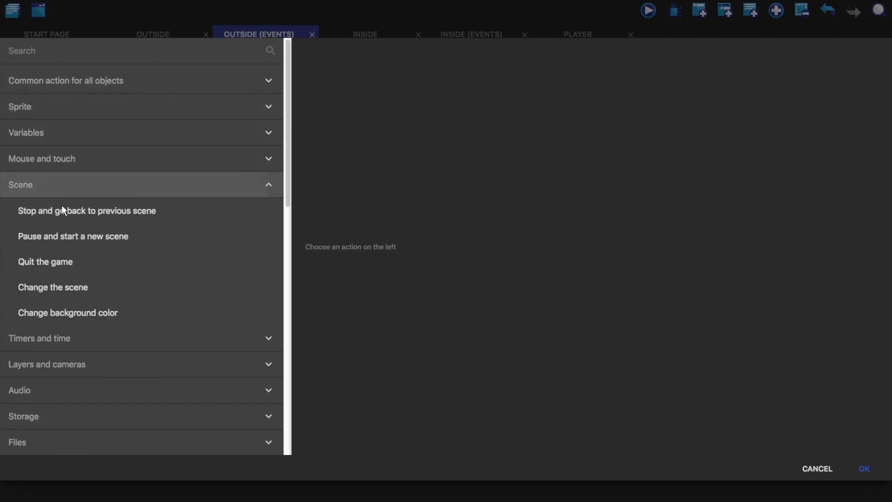
click(100, 287)
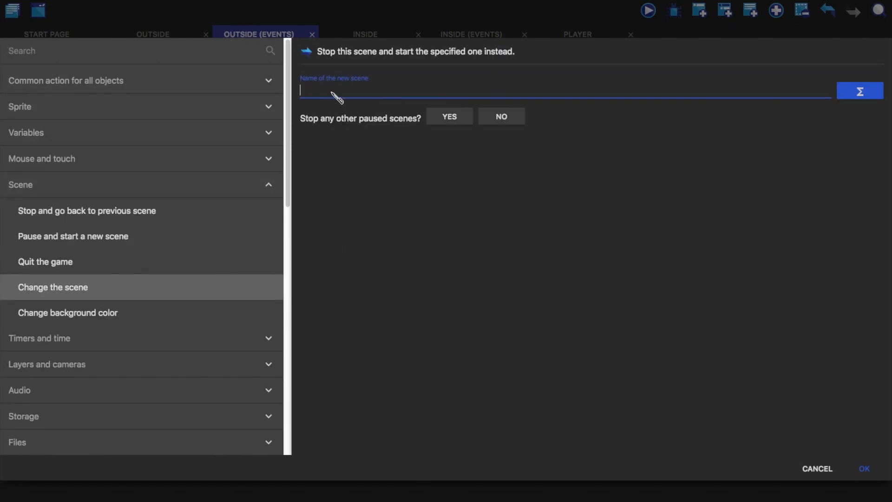
text("Inside)
click(864, 468)
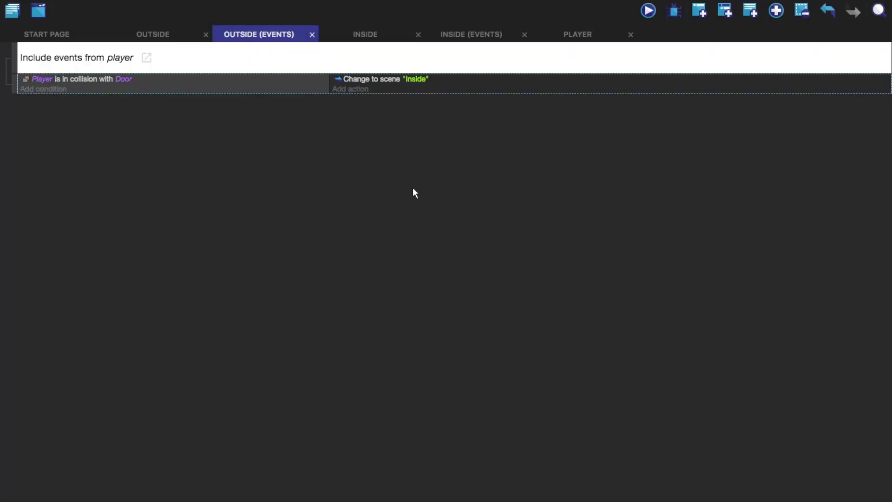
click(12, 10)
click(154, 5)
Step: Preview the game, walk into the door to reach Inside and jump around there
click(648, 10)
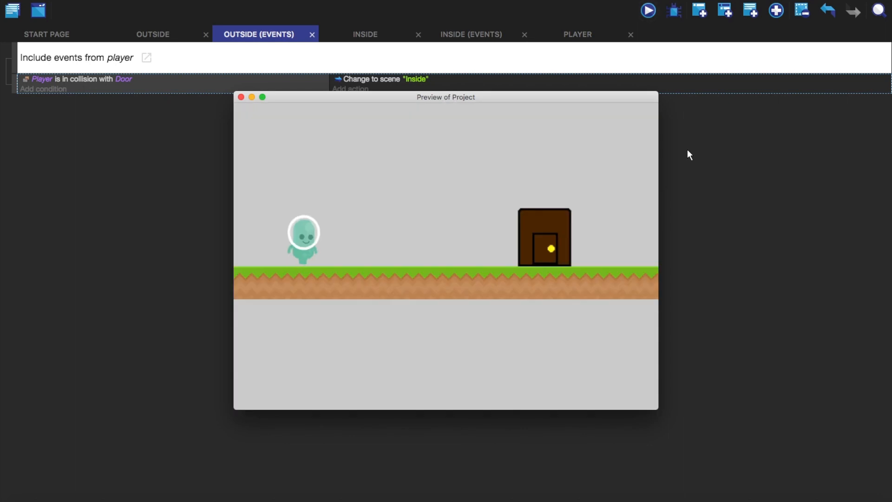
key(Right)
key(Left)
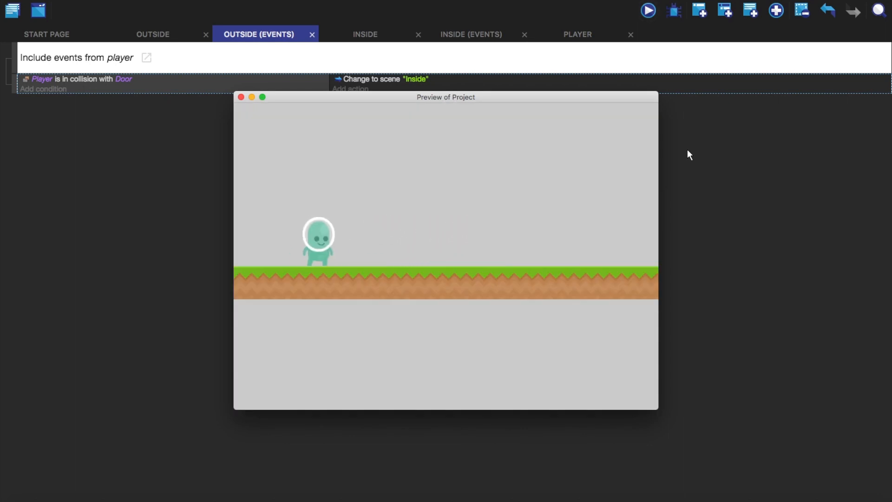
key(Up)
key(Right)
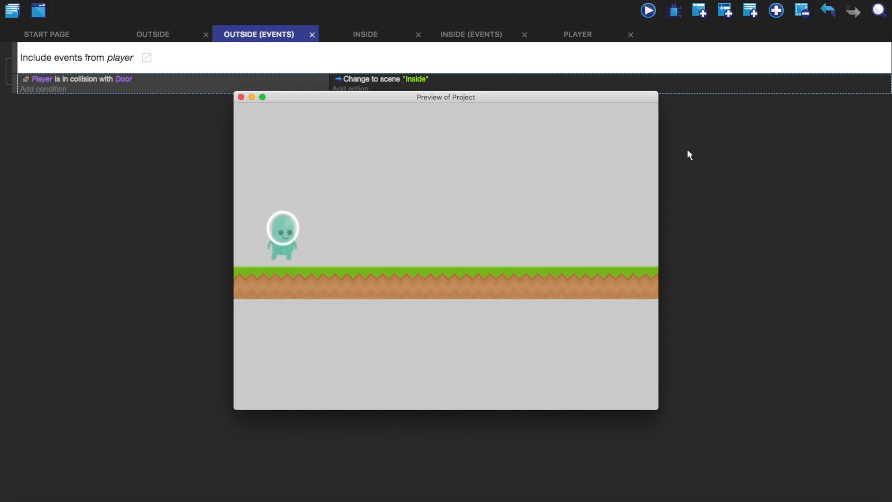
key(Right)
key(Up)
key(Left)
key(Up)
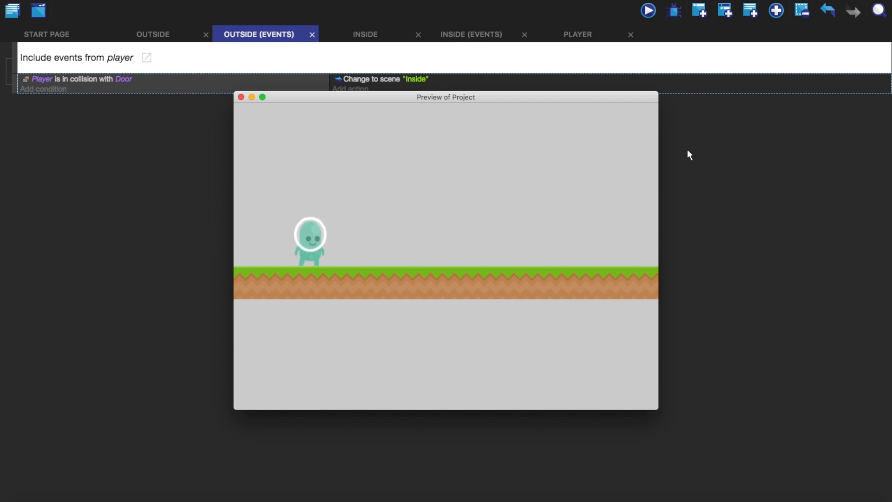
Step: Close the preview and show the Inside scene's empty events sheet
click(242, 97)
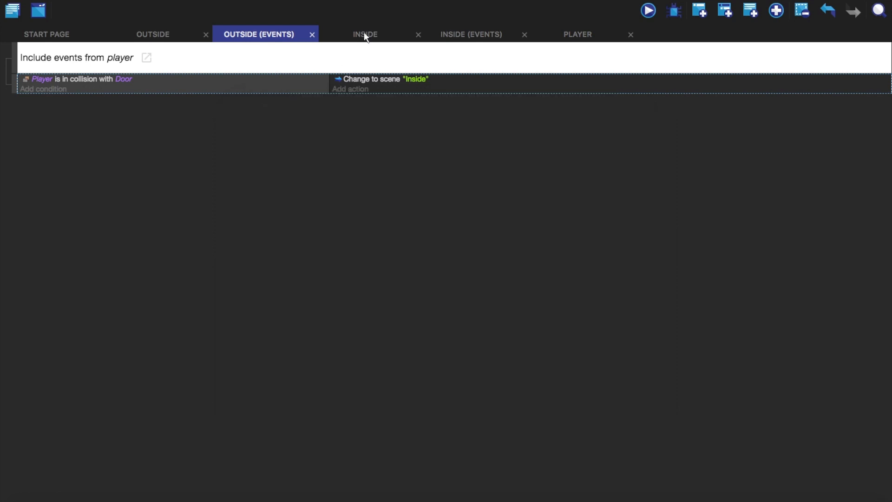
click(461, 30)
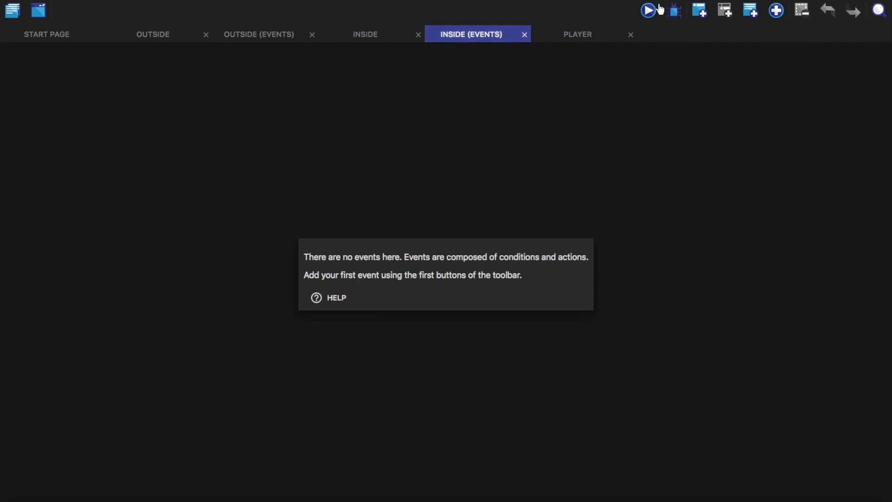
Step: Add a 'Link external events' event to Inside that includes the player events, then return to Outside's events
click(777, 10)
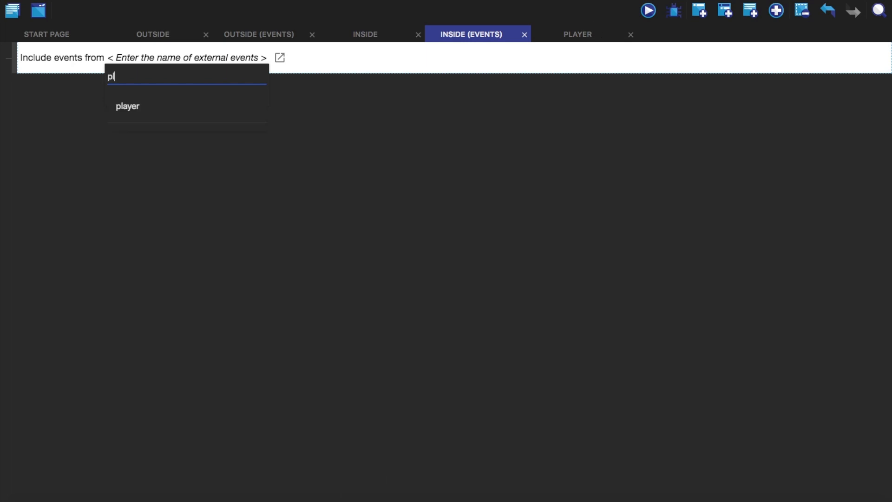
key(Down)
key(Return)
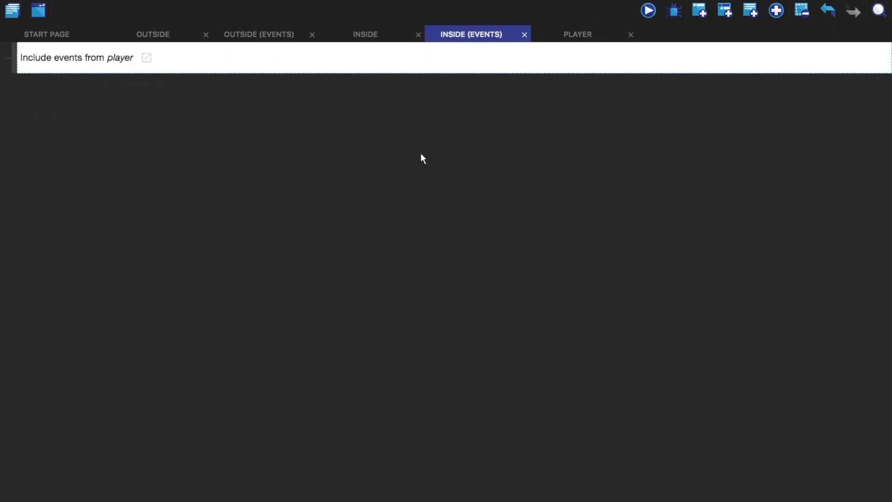
click(279, 35)
Step: Preview the game, walk the player into the door and around the Inside scene
click(648, 10)
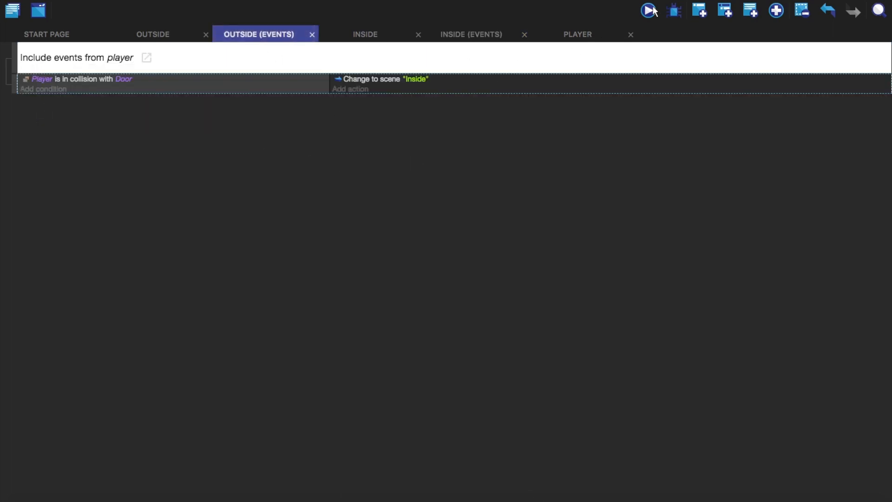
key(Right)
key(Right)
key(Right)
key(Right)
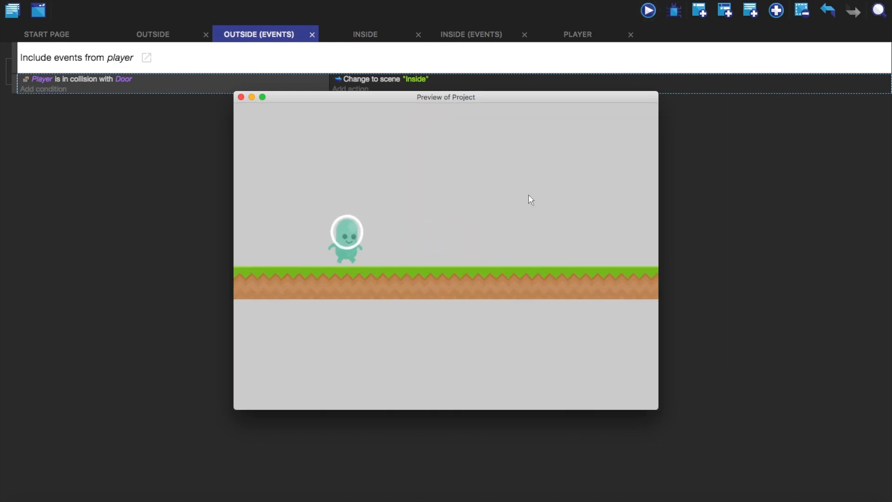
key(Right)
key(Left)
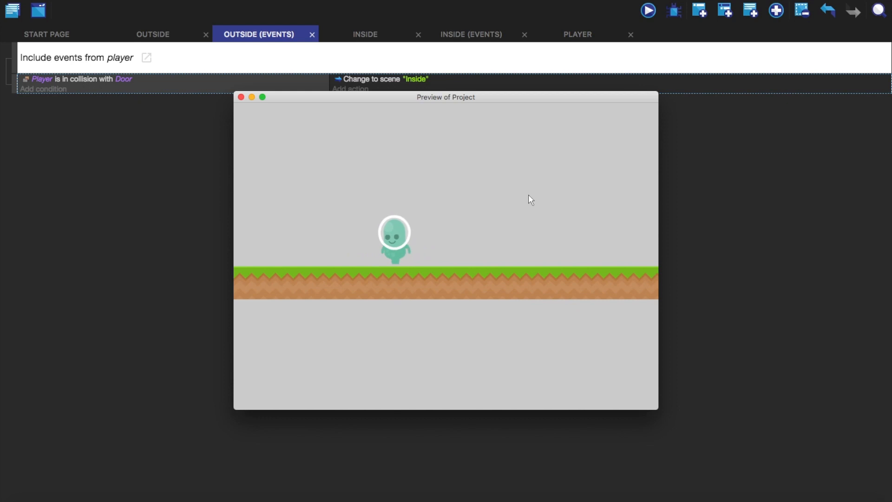
key(Left)
key(Right)
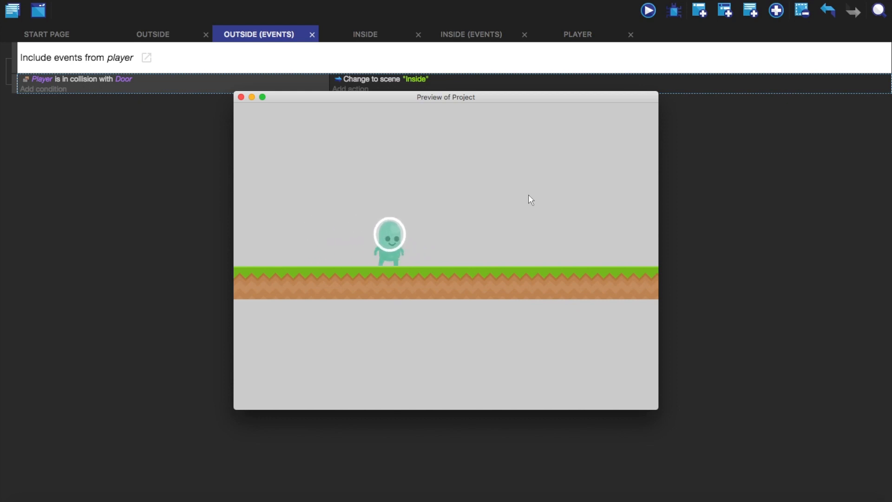
key(Left)
key(Left)
key(Right)
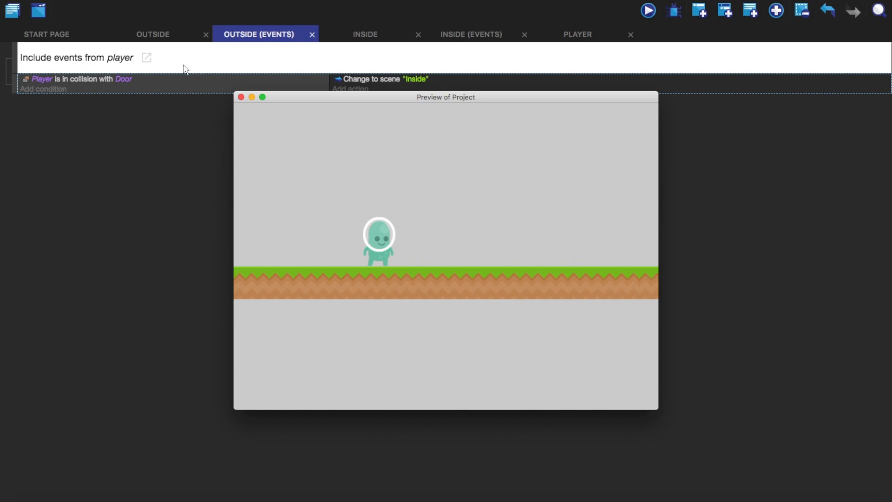
Step: Close the preview and view the player external events sheet
click(241, 97)
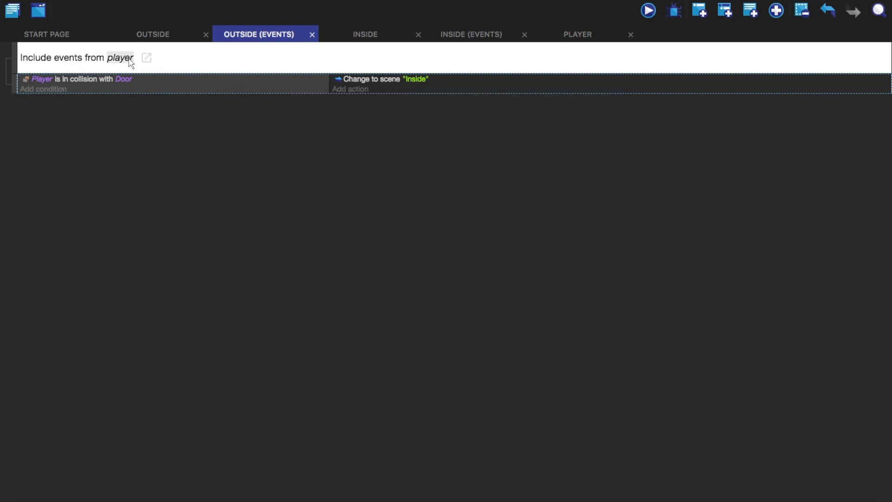
click(578, 33)
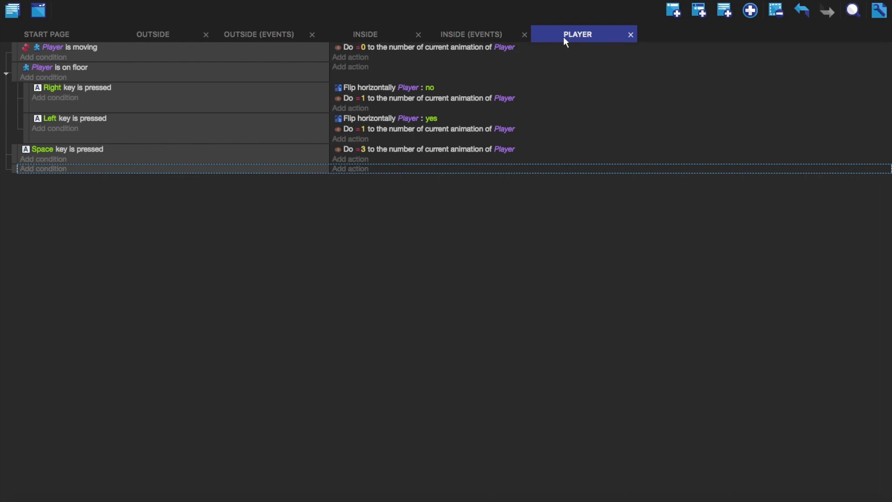
Step: Return to the Inside scene's events, which link the player events
click(446, 34)
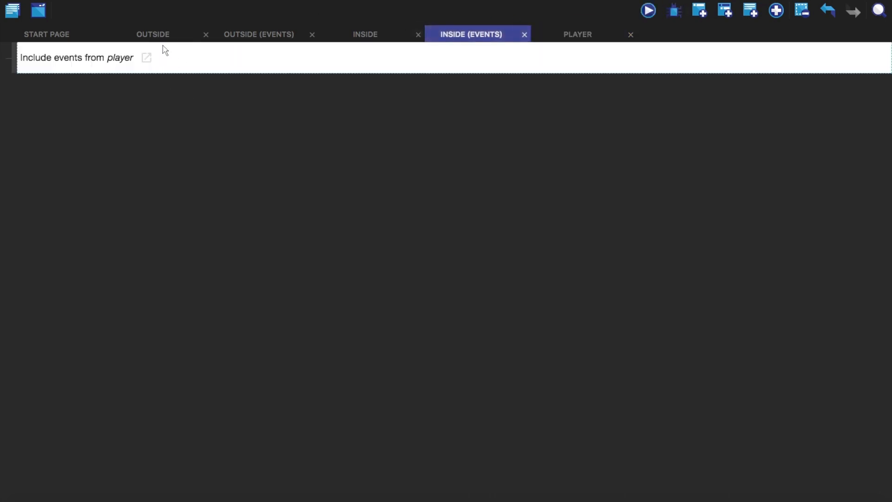